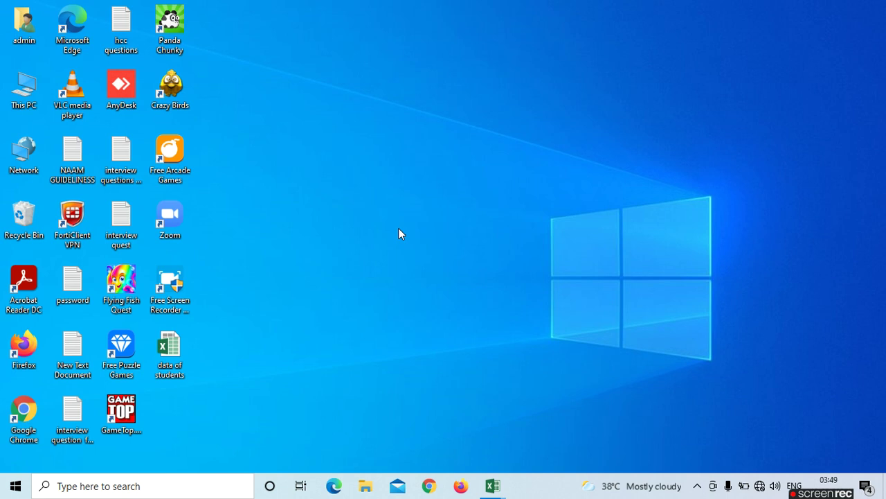
Step: Launch Excel with the Windows Run command "excel"
key("super+r")
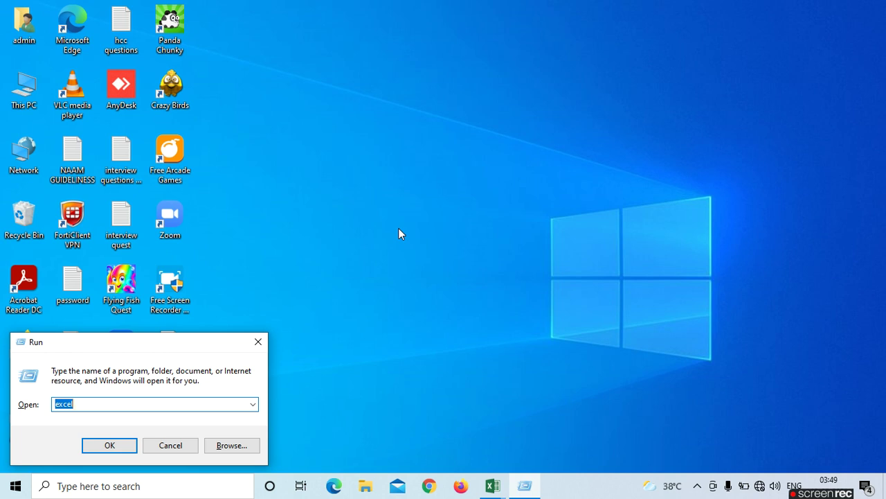
key("Return")
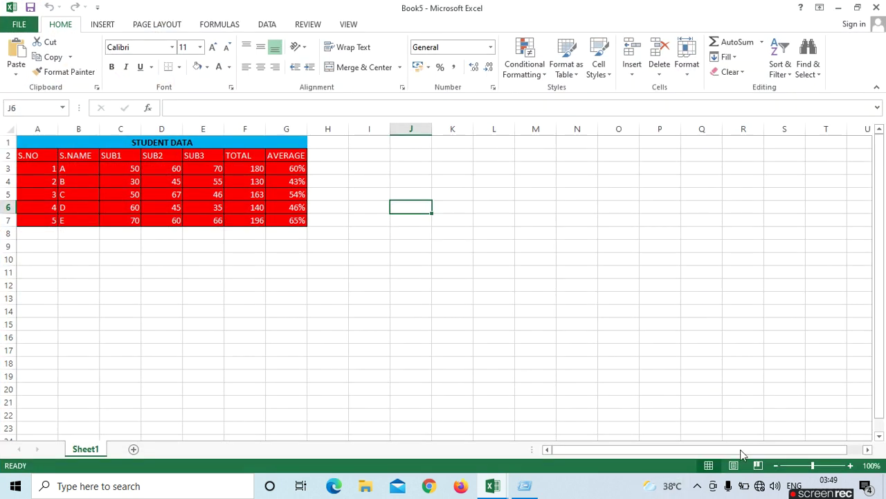
left_click(698, 486)
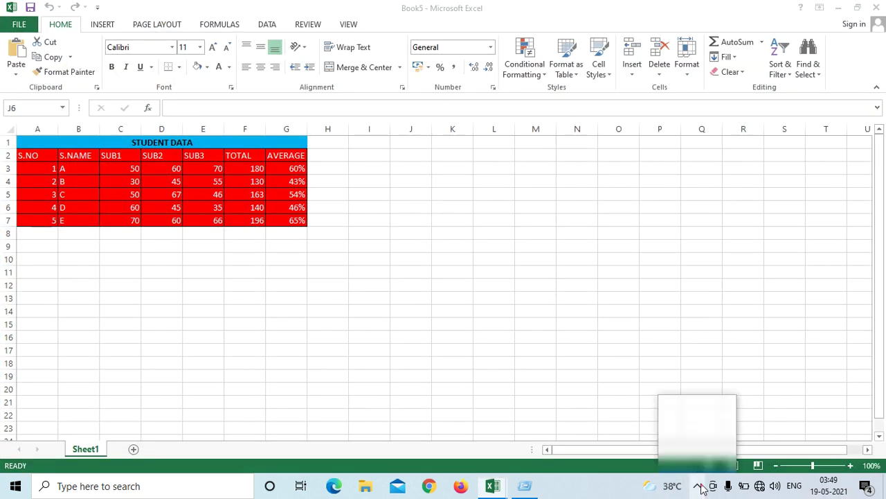
left_click(638, 470)
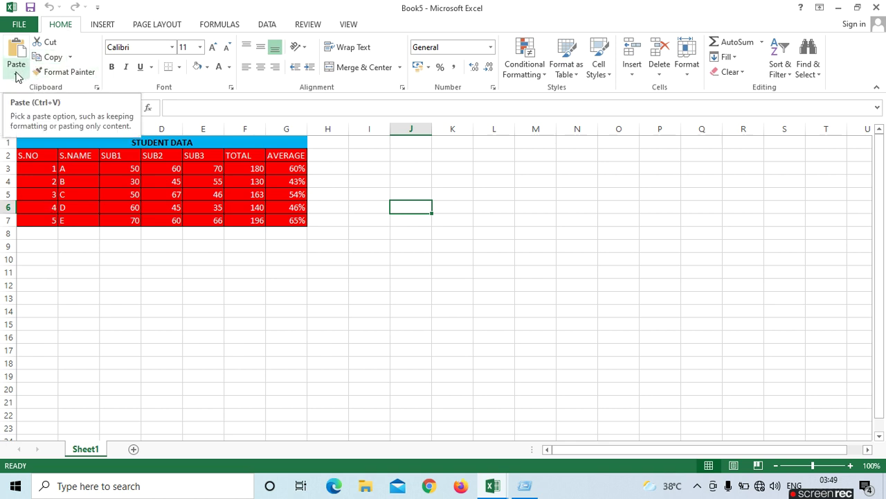
Step: Copy the STUDENT DATA table in A1:G7 and paste only its formulas starting at cell I2
left_click(127, 297)
left_click_drag(31, 144, 234, 224)
key("ctrl+c")
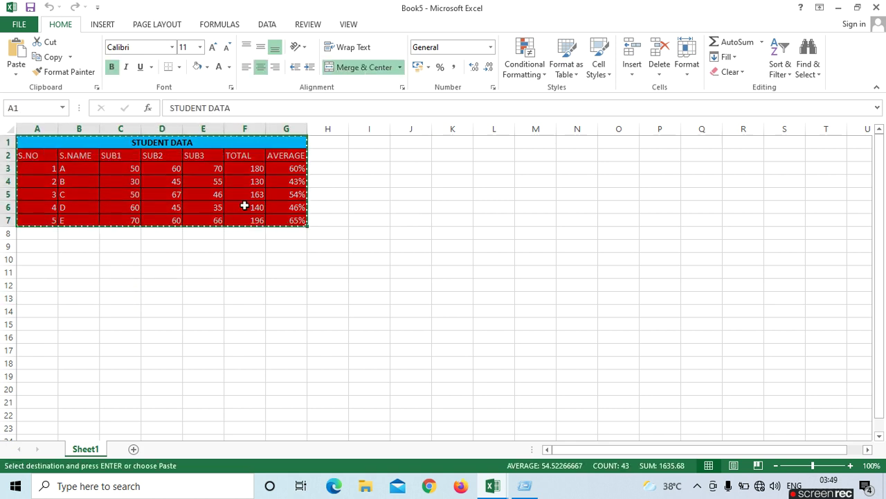
left_click(379, 155)
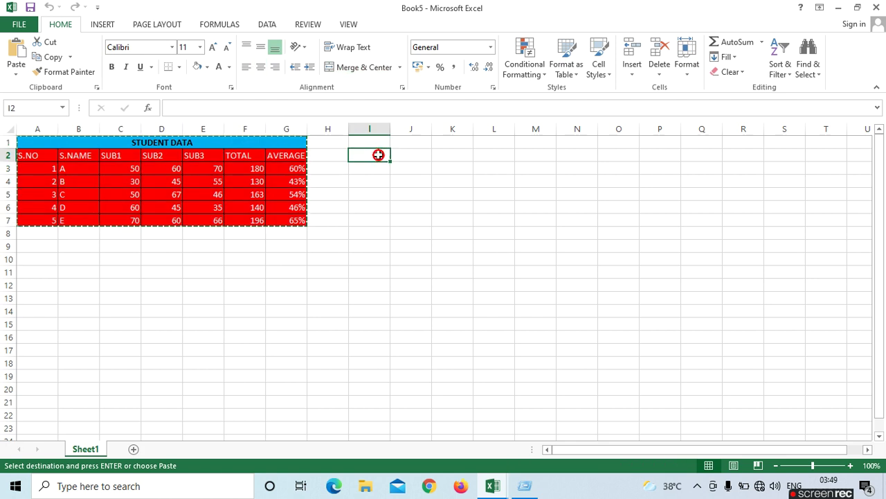
left_click(16, 74)
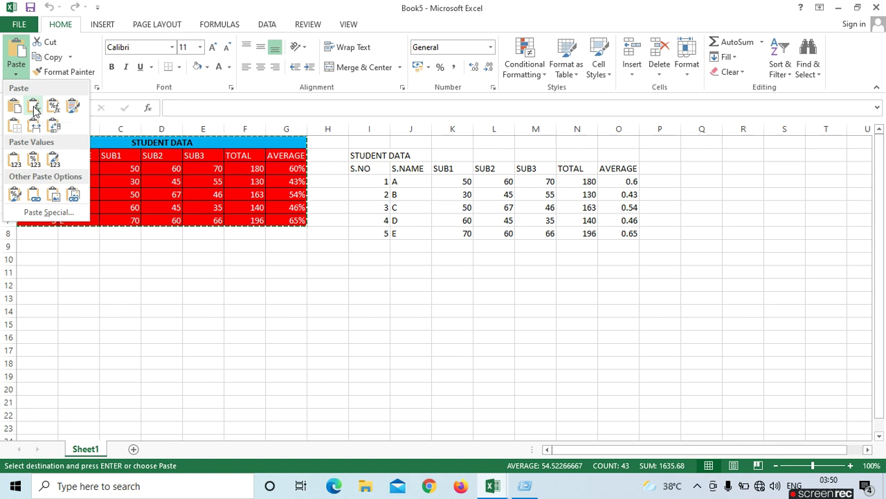
left_click(34, 109)
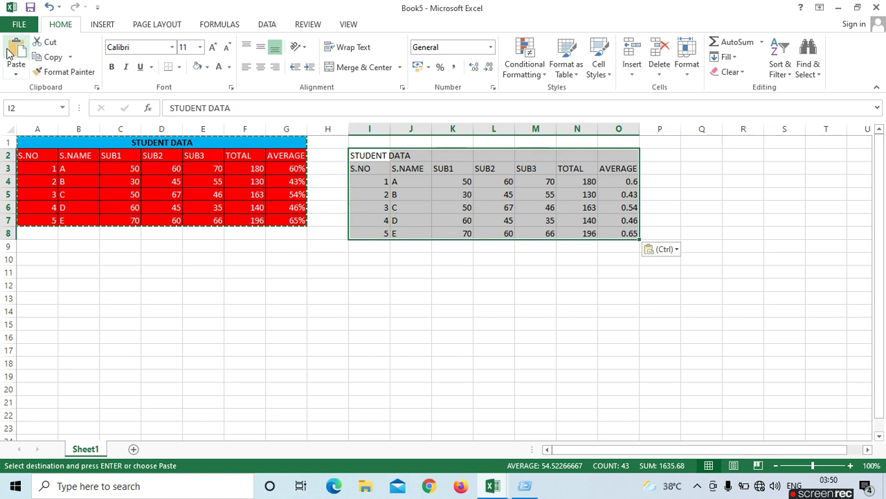
Step: Clear the pasted unformatted table from I2:O8
left_click(13, 73)
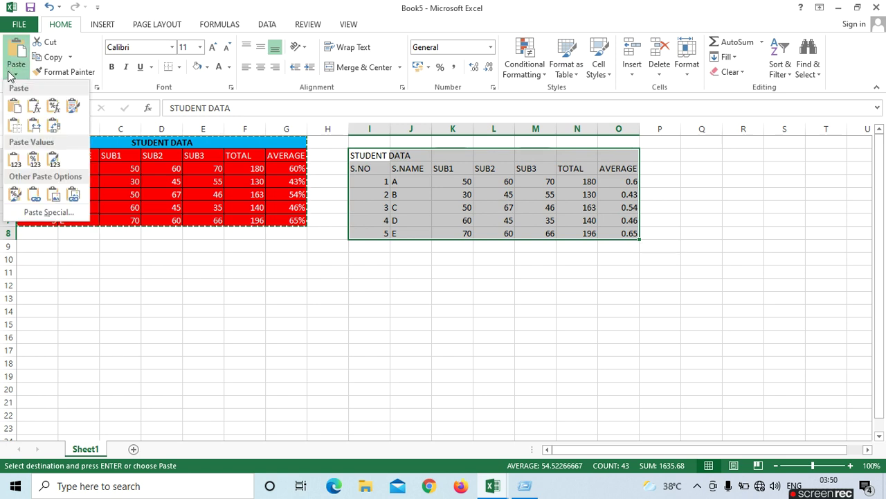
left_click(366, 154)
double_click(366, 154)
left_click_drag(410, 155, 607, 234)
left_click(454, 259)
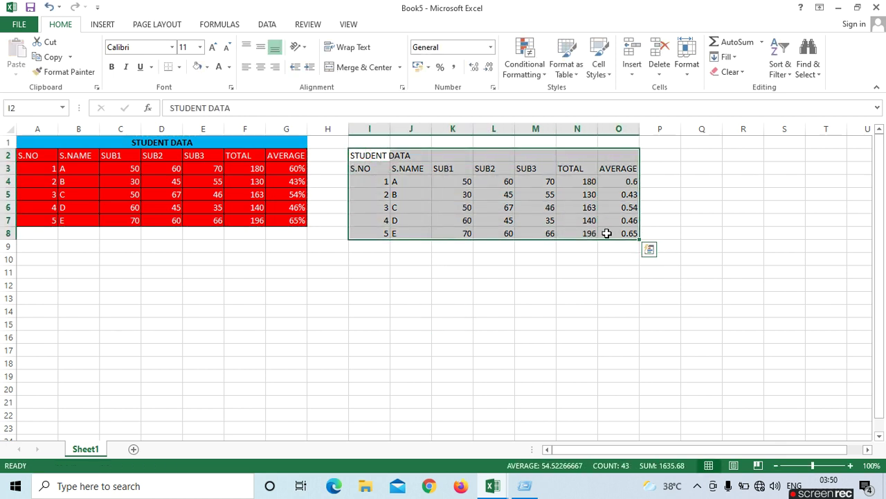
key("Delete")
left_click(617, 297)
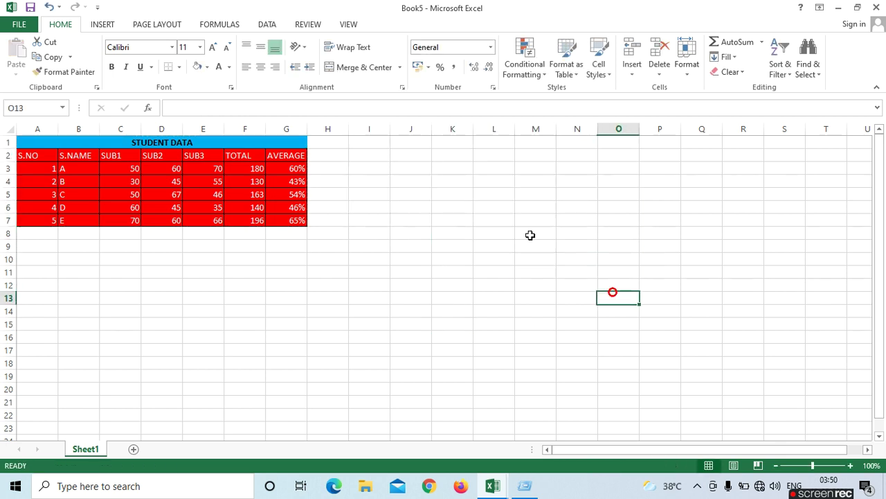
Step: Examine the contents of the first student's TOTAL cell F3 and AVERAGE cell G3
left_click(367, 156)
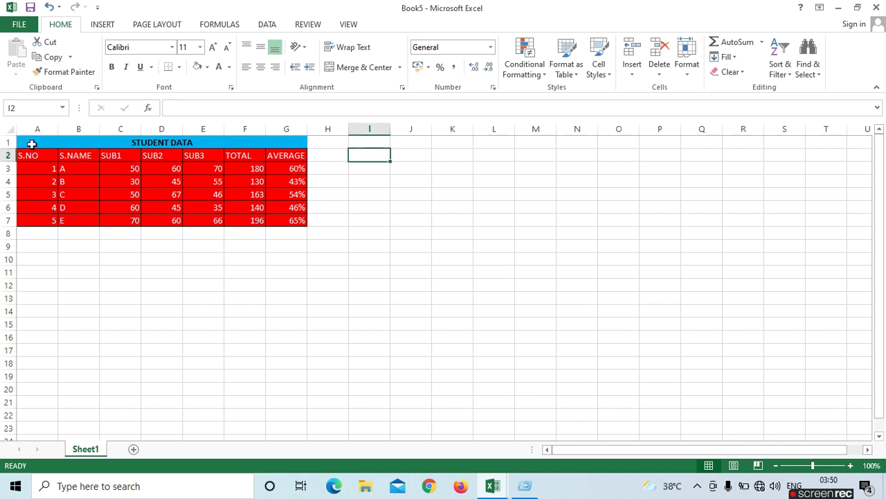
left_click_drag(28, 142, 286, 181)
left_click_drag(189, 191, 269, 220)
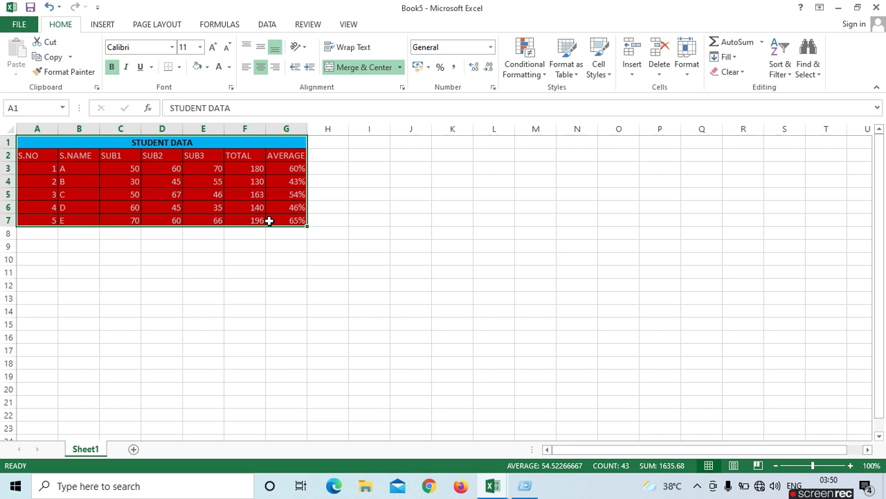
left_click(454, 247)
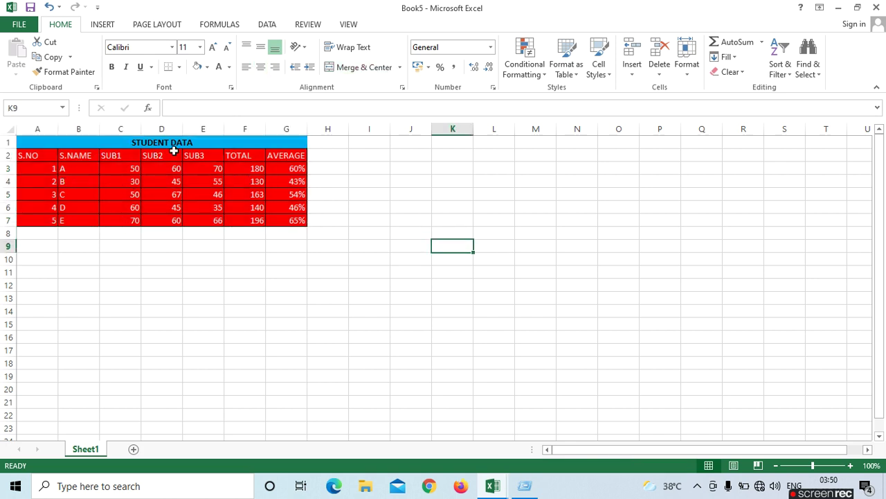
left_click(242, 168)
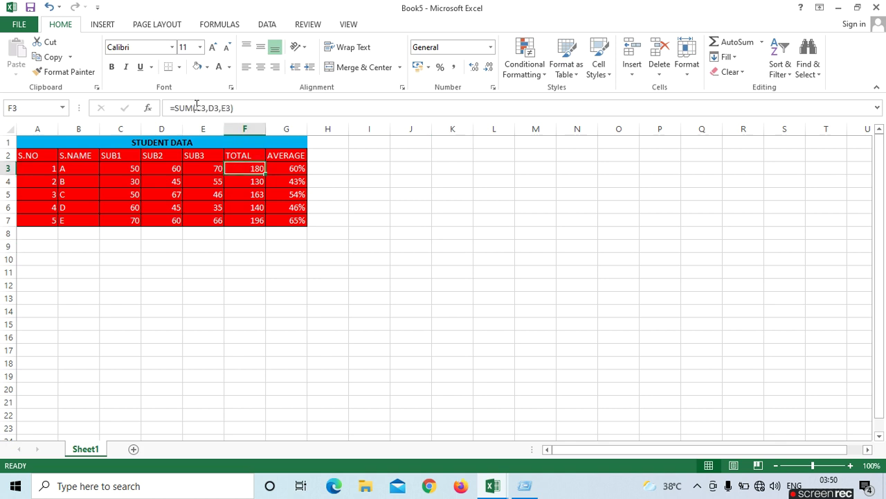
left_click(291, 169)
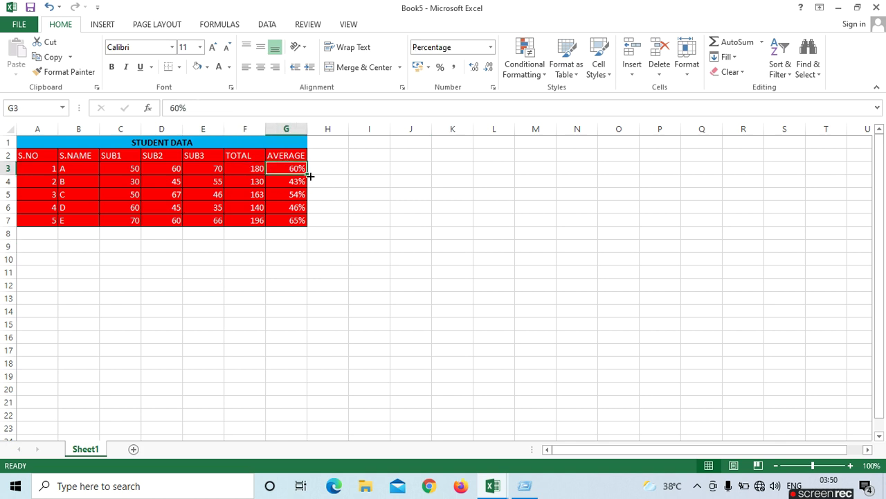
Step: Copy the STUDENT DATA table in A1:G7 and paste it with all its content and formatting at I2
left_click_drag(42, 141, 234, 220)
key("ctrl+c")
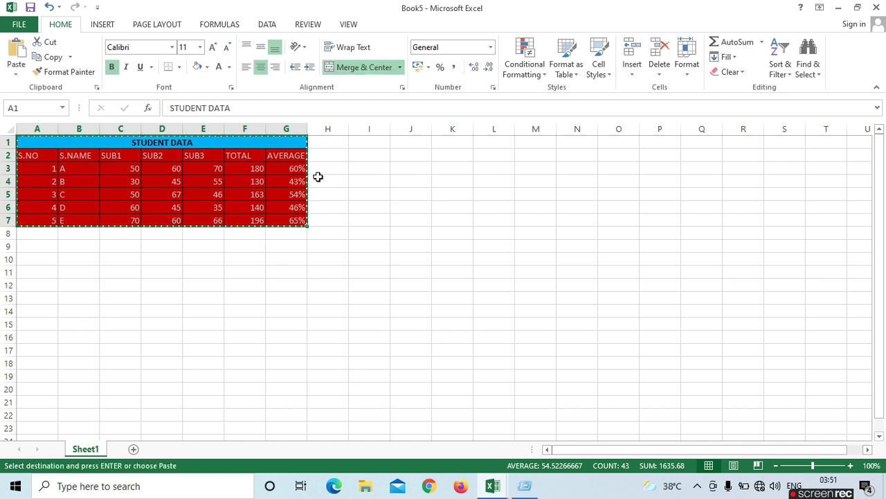
left_click(368, 157)
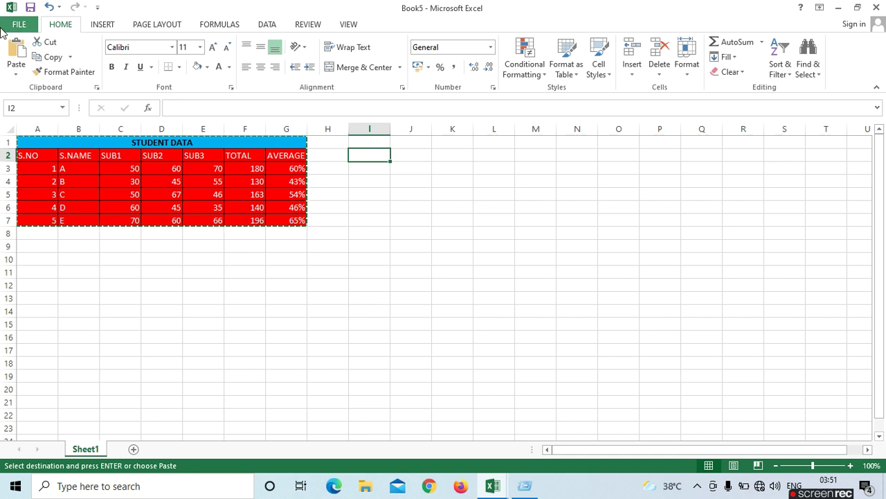
left_click(14, 69)
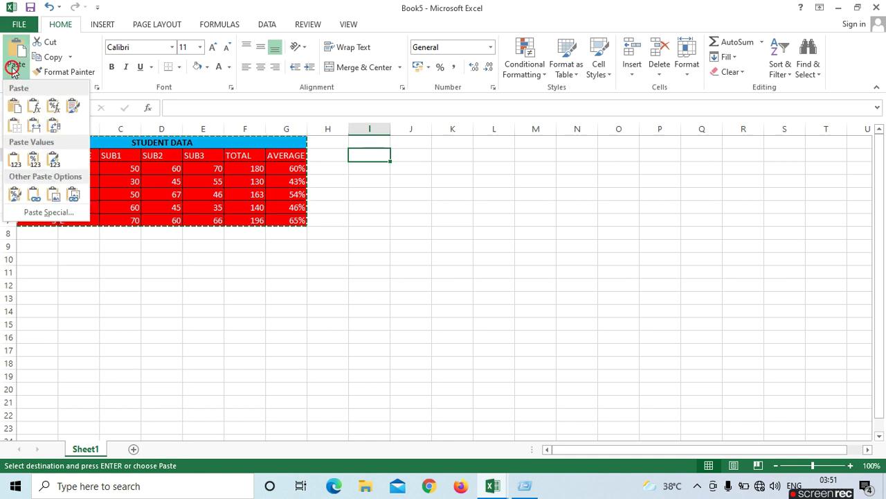
left_click(14, 105)
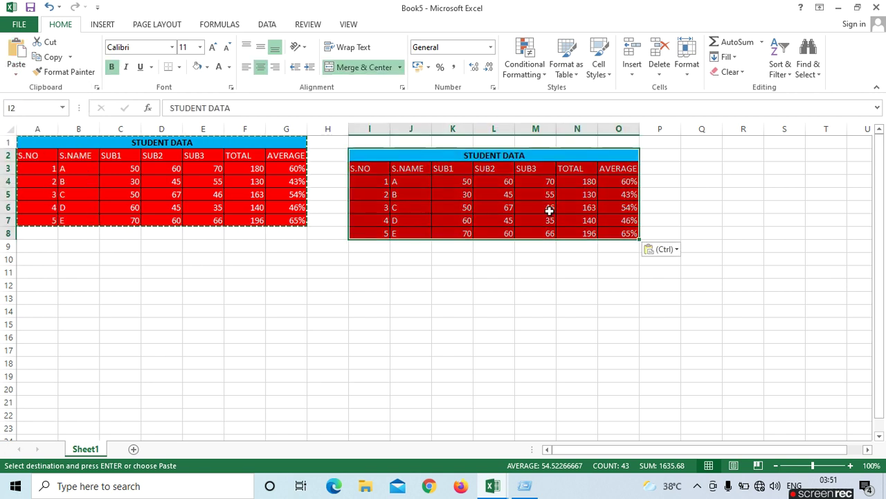
Step: Paste the copied table with formulas and number formatting at A11 and again at I11
left_click(38, 271)
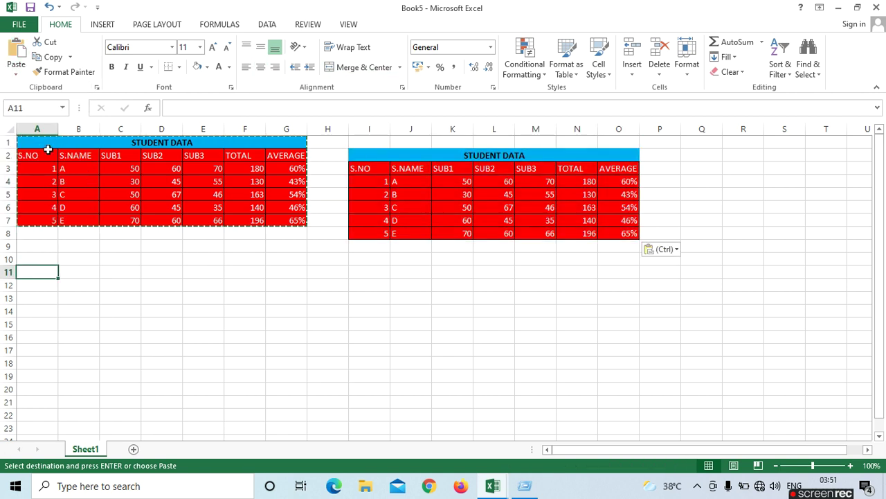
left_click(17, 68)
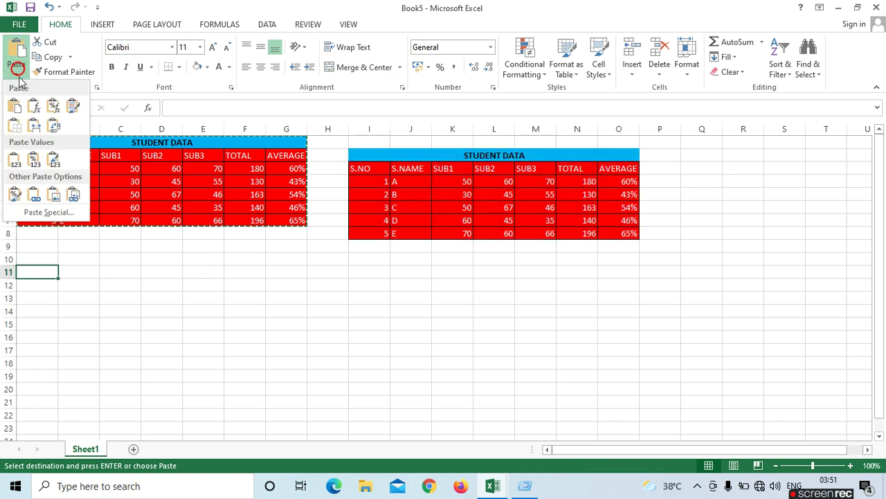
left_click(45, 106)
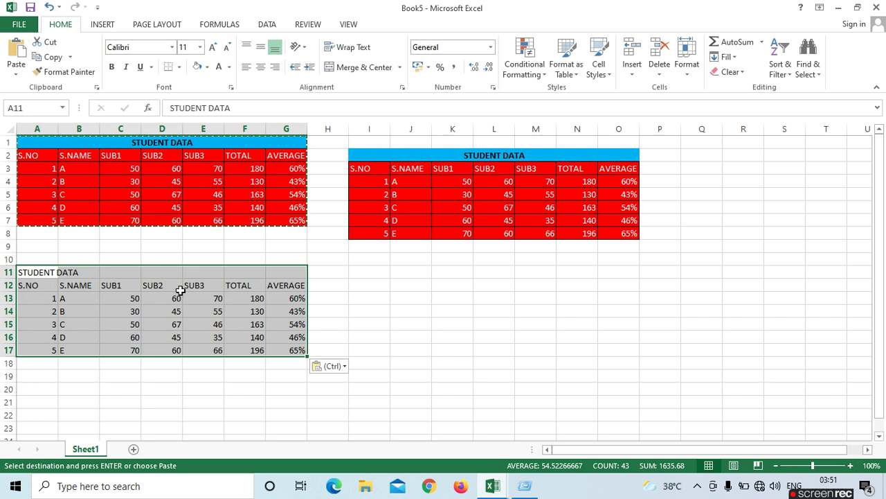
left_click(369, 276)
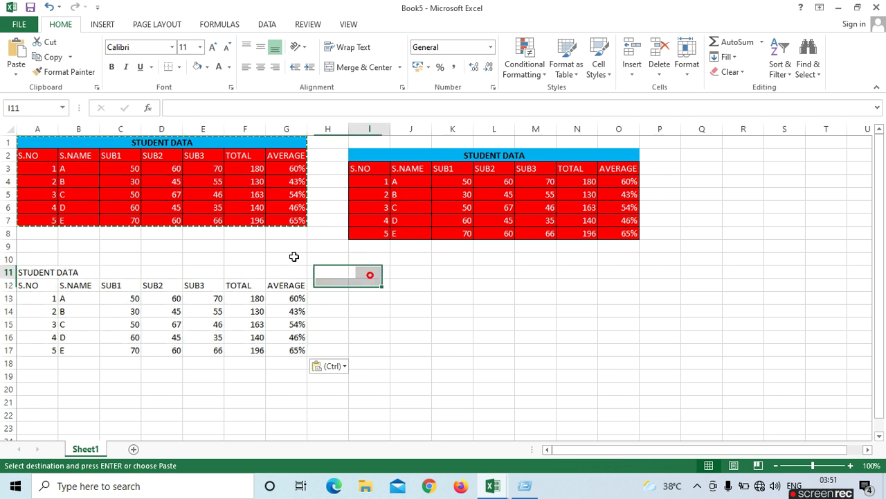
left_click(14, 75)
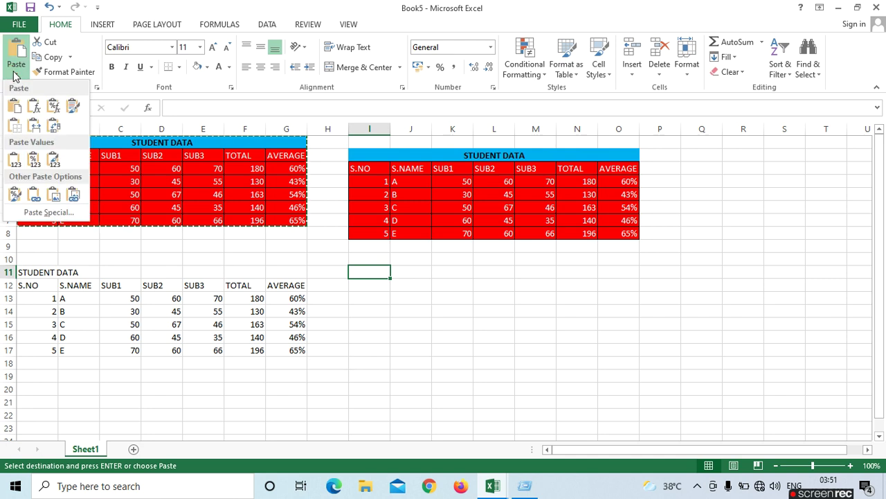
left_click(53, 107)
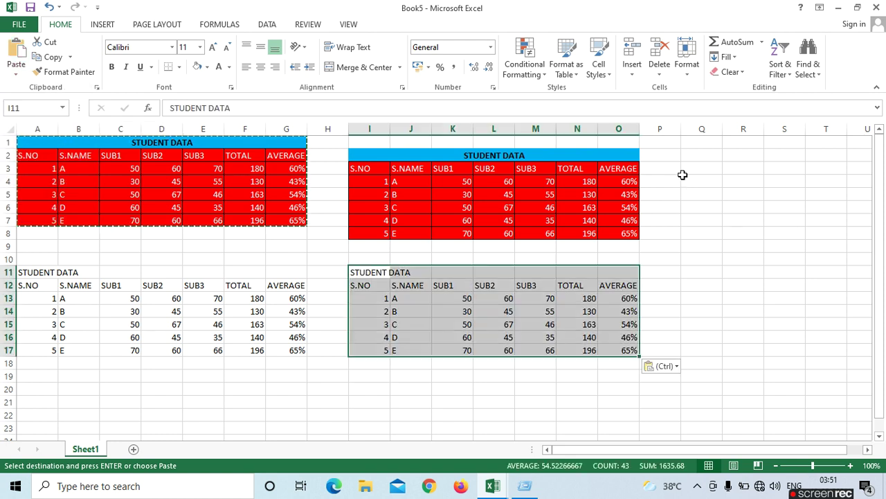
Step: Paste the copied table at Q11, keeping its source formatting
left_click(676, 271)
left_click(694, 271)
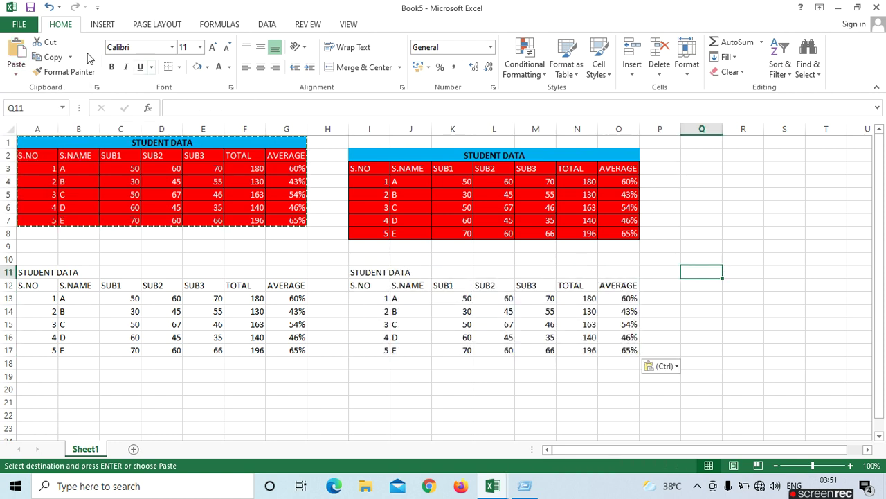
left_click(16, 71)
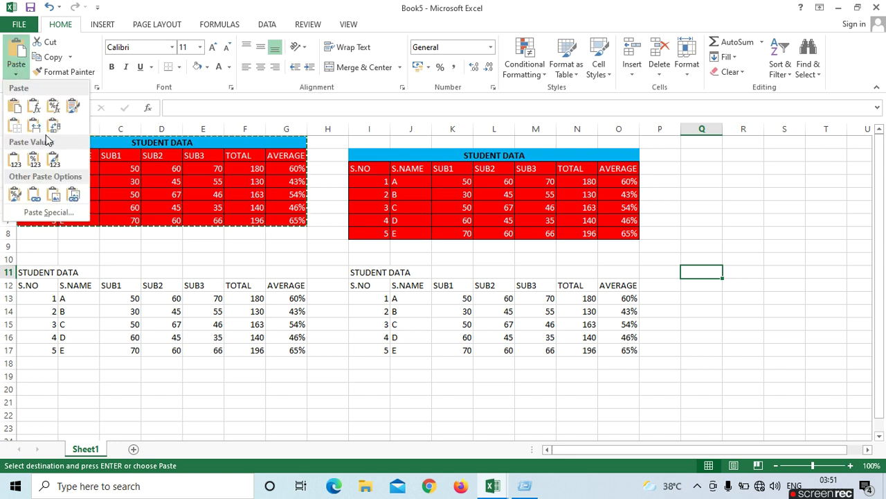
left_click(72, 107)
left_click_drag(603, 451, 682, 451)
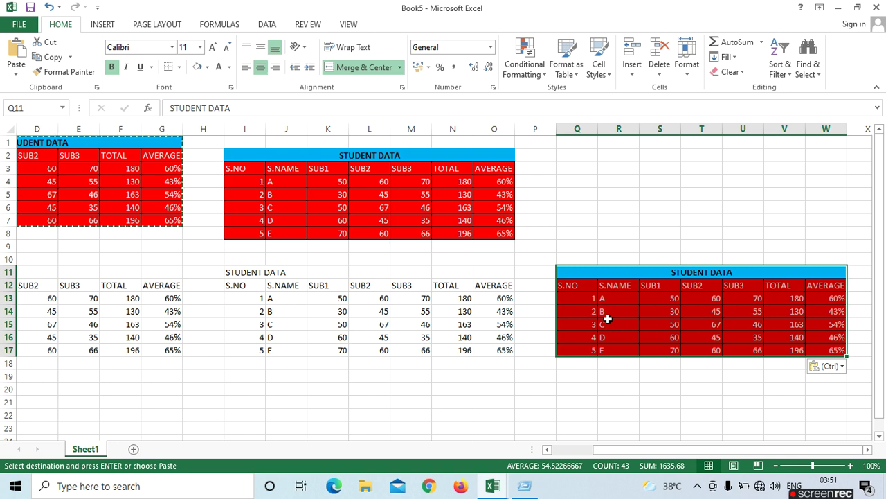
Step: Paste the copied table without borders starting at cell D20
scroll(340, 331, "down", 2)
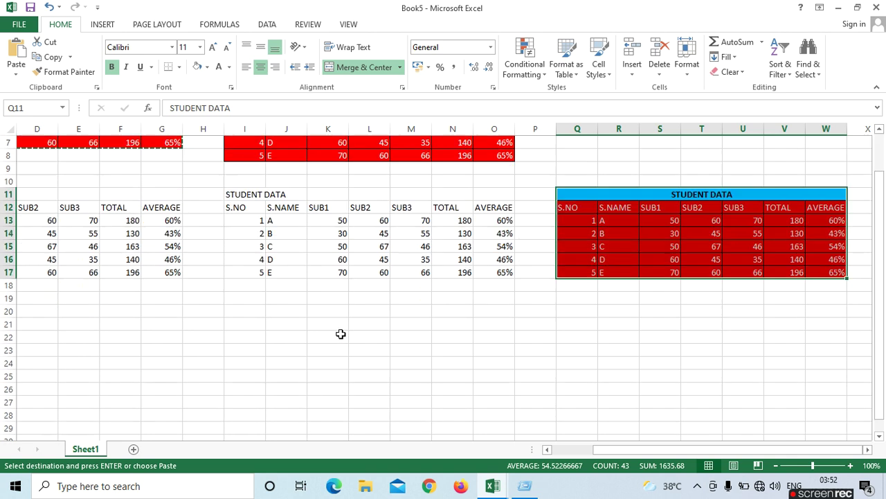
left_click(41, 311)
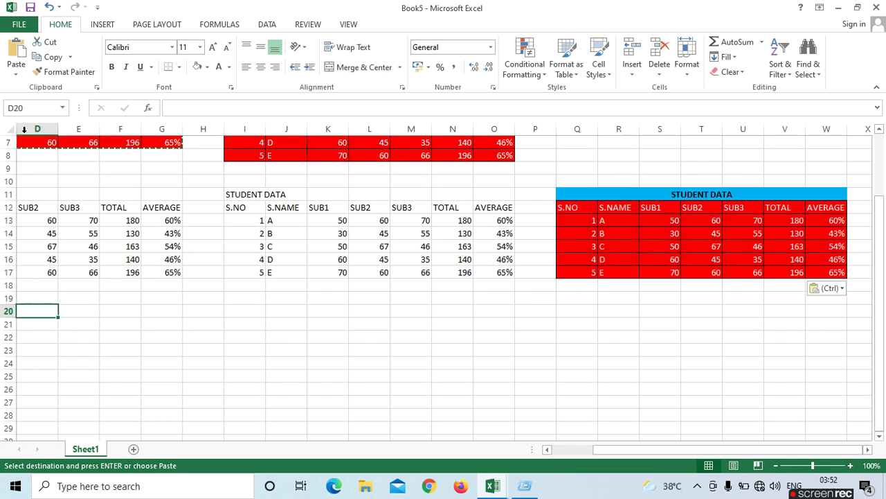
left_click(16, 69)
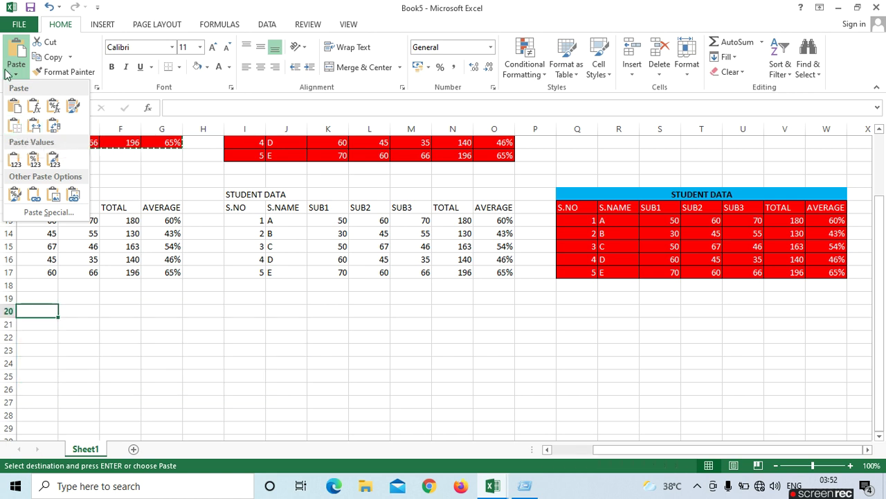
left_click(14, 130)
Step: Paste the copied table transposed, with rows and columns swapped, starting at cell L20
left_click(370, 308)
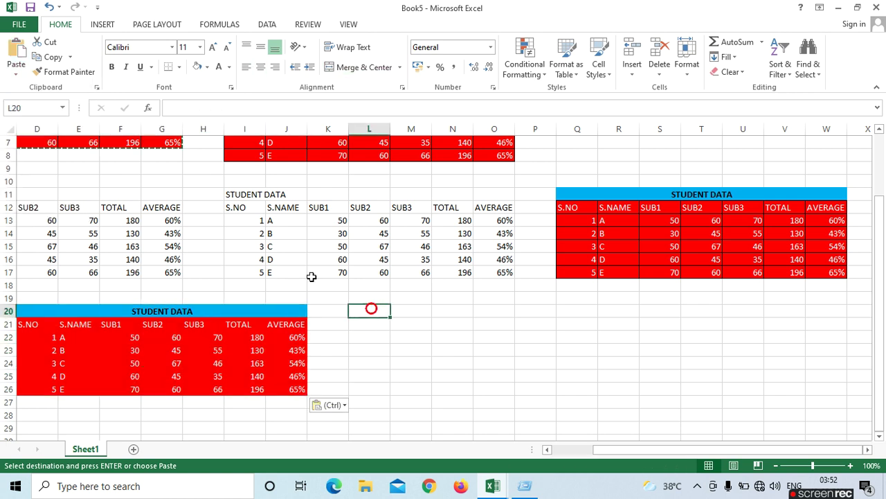
left_click(17, 75)
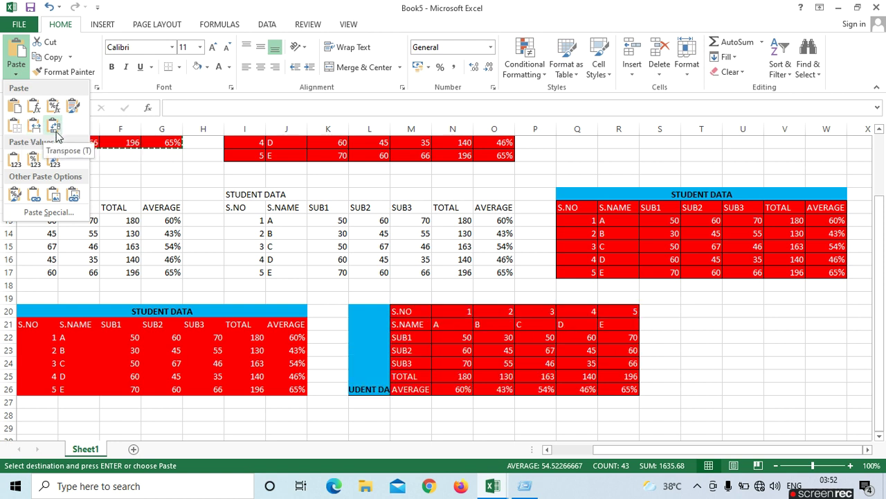
left_click(55, 131)
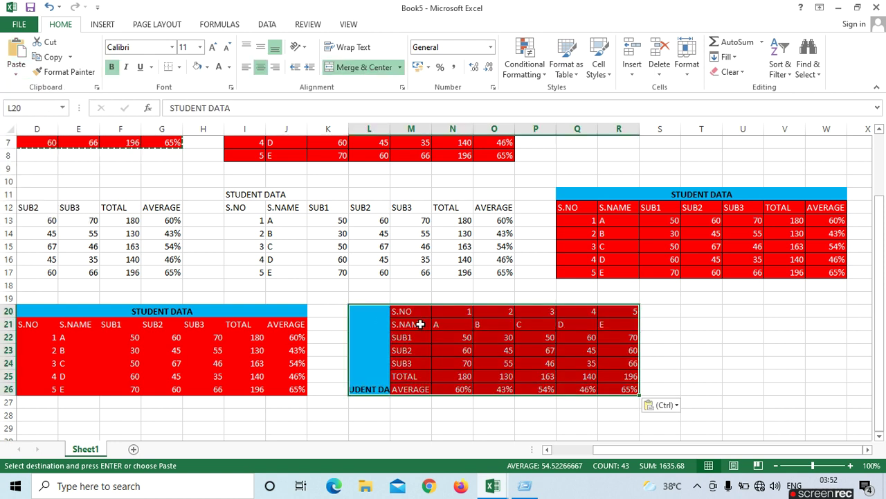
Step: Widen column L so the STUDENT DATA title fits, and compare the transposed table's row labels with the table at D20
left_click_drag(348, 131, 443, 130)
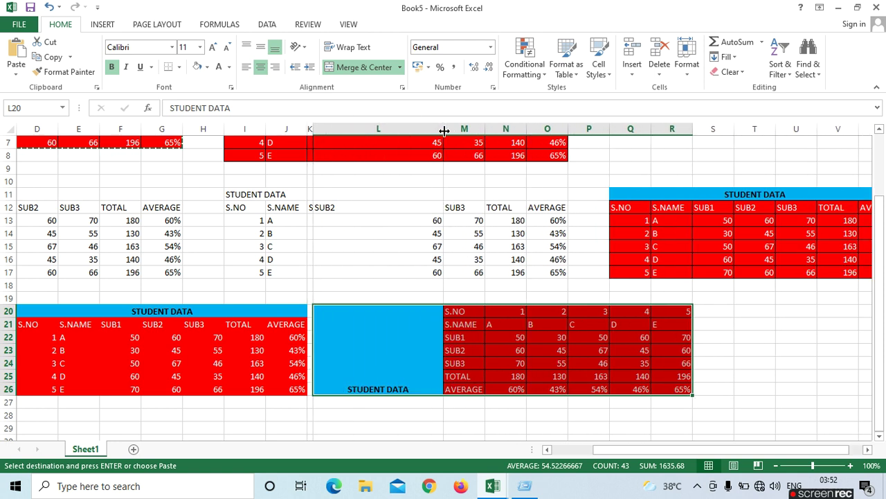
left_click(391, 367)
left_click(455, 311)
left_click(457, 323)
left_click(459, 338)
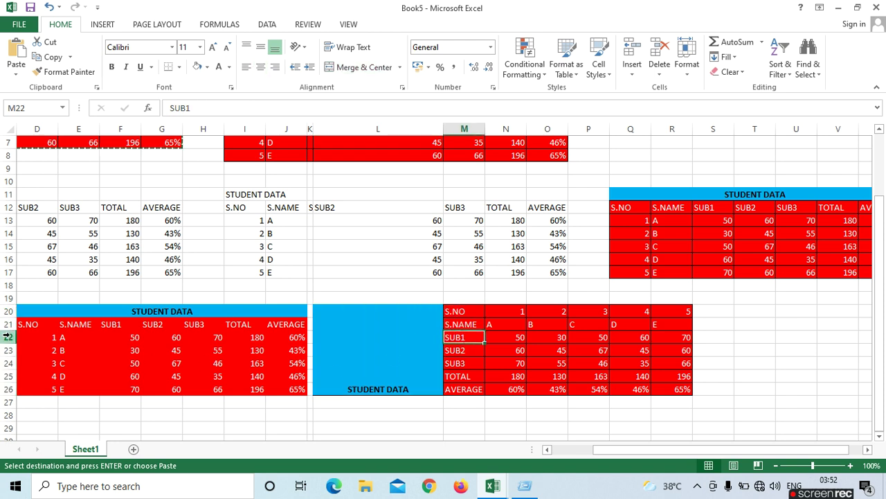
left_click_drag(33, 311, 264, 385)
left_click_drag(463, 311, 468, 385)
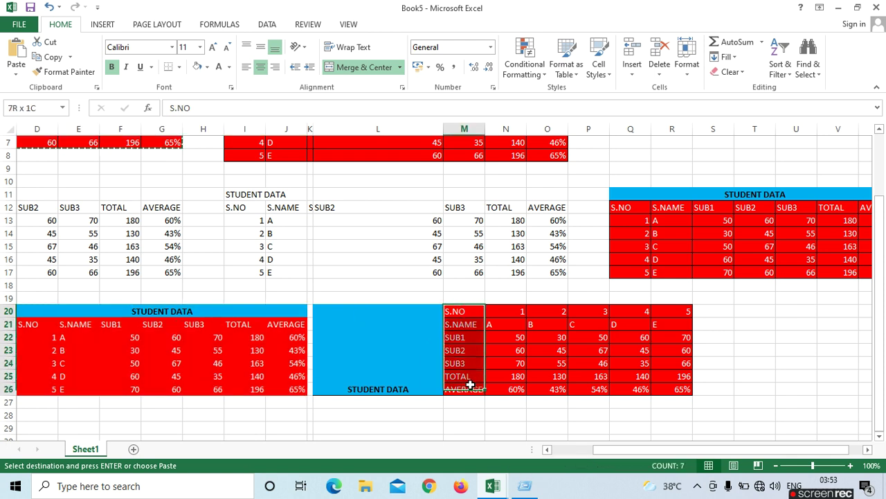
Step: Copy the transposed table in L20:R26 and paste it transposed again, starting at cell F29
left_click_drag(329, 315, 692, 361)
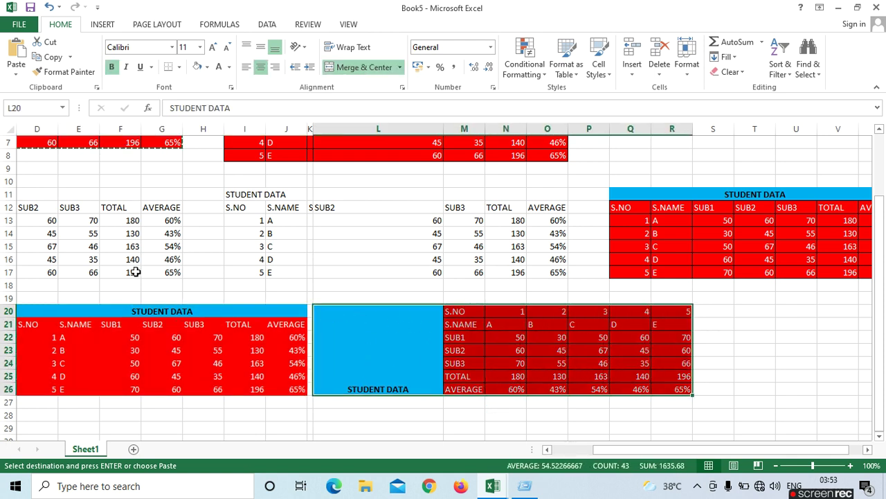
key("ctrl+c")
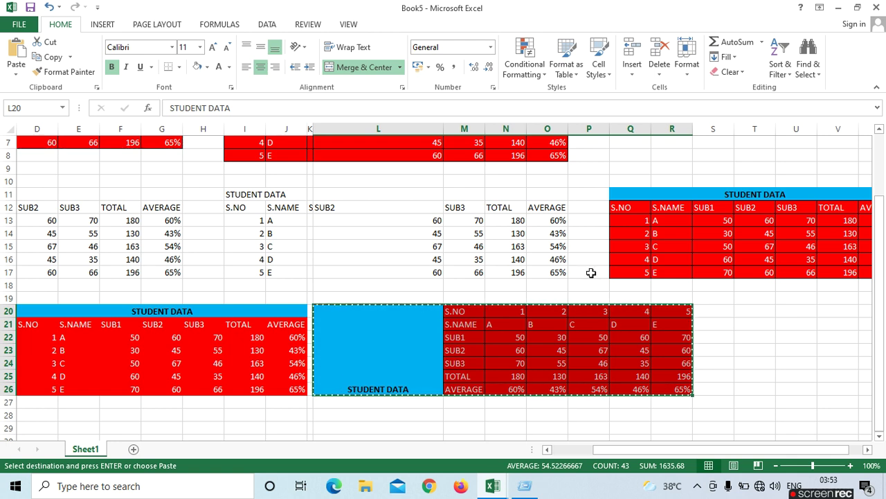
scroll(318, 414, "down", 2)
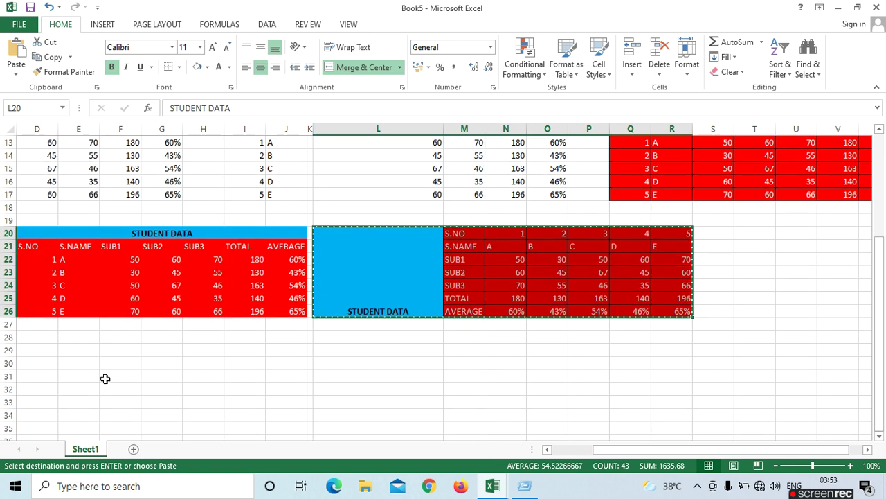
left_click(119, 349)
left_click(16, 74)
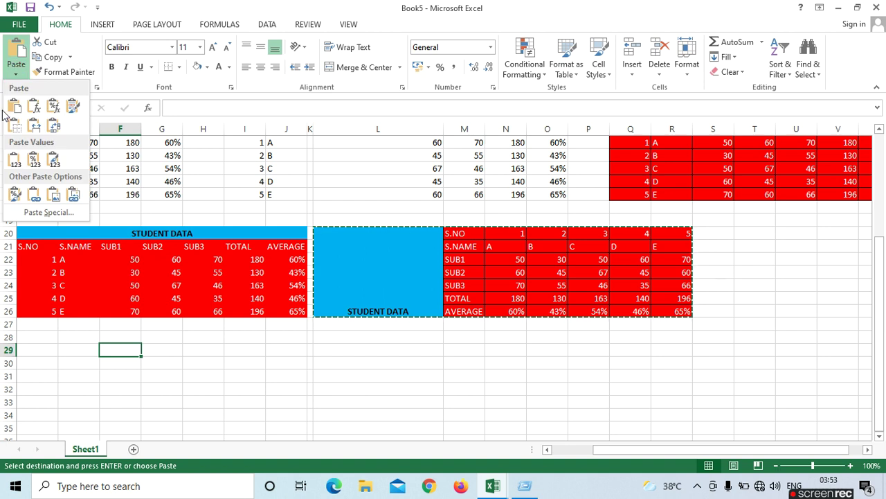
left_click(54, 126)
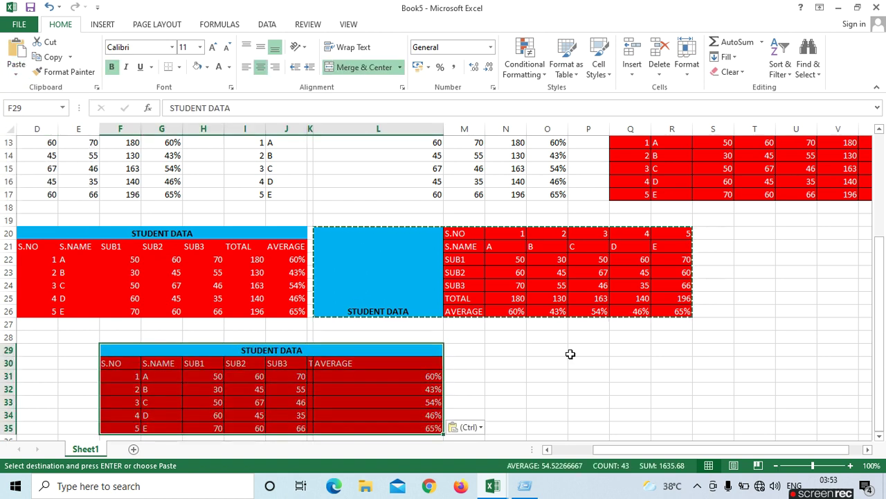
Step: Try to widen the narrow TOTAL column from the cell borders inside the table starting at F29
left_click(312, 358)
left_click(530, 358)
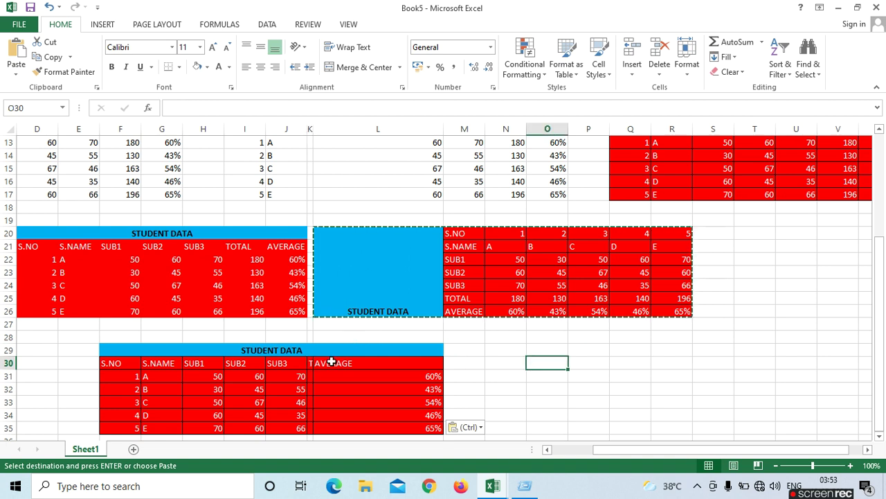
left_click(313, 367)
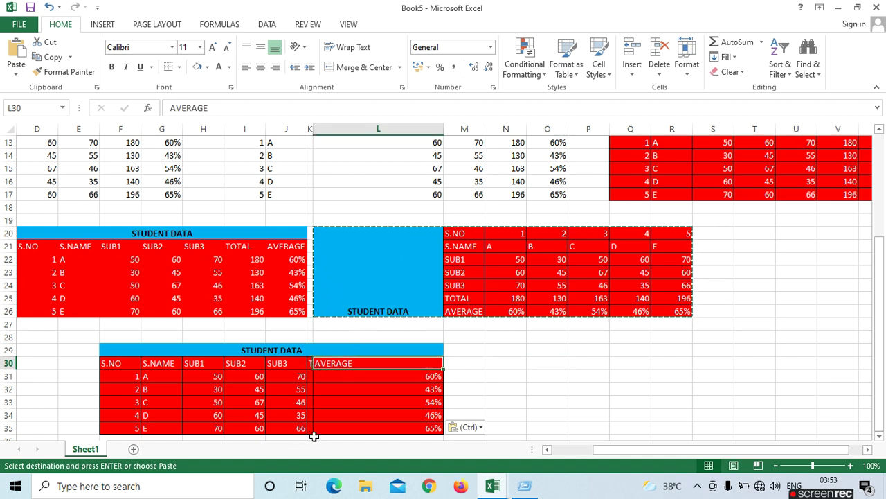
left_click(617, 352)
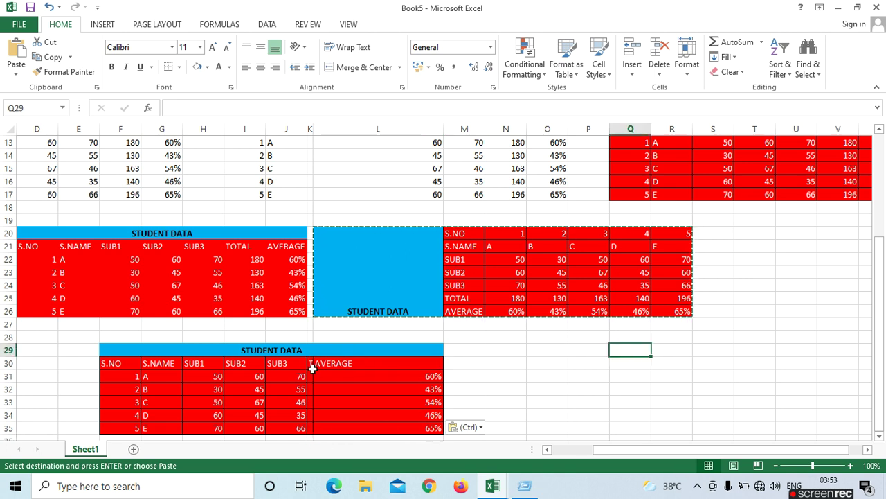
left_click(310, 362)
double_click(313, 370)
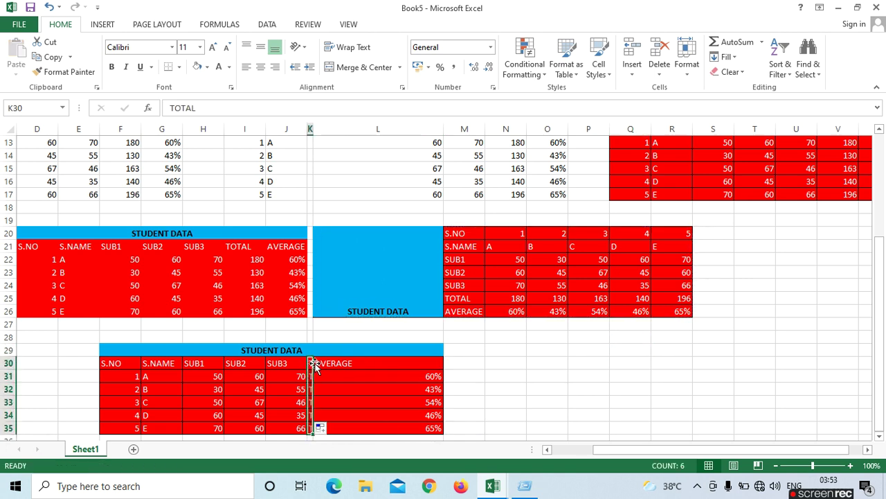
left_click(687, 363)
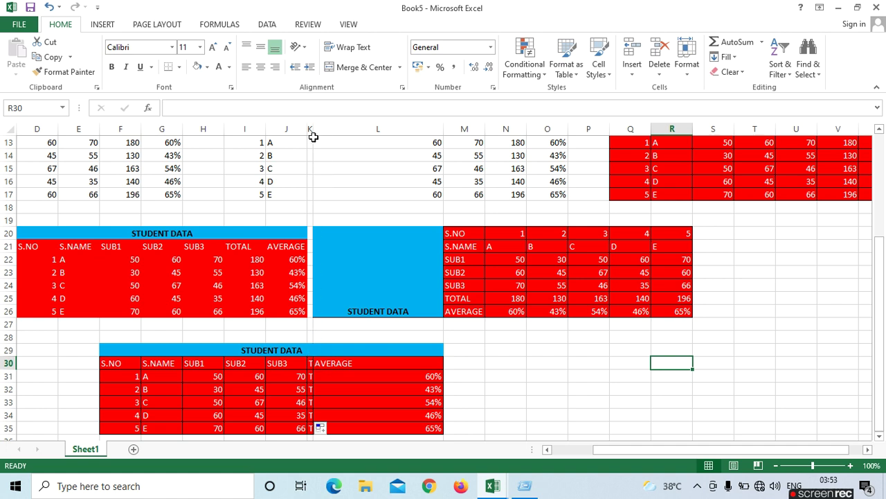
Step: Widen column K so its TOTAL entries fit, and check the total formulas in row 25 of the transposed table
left_click_drag(313, 128, 365, 128)
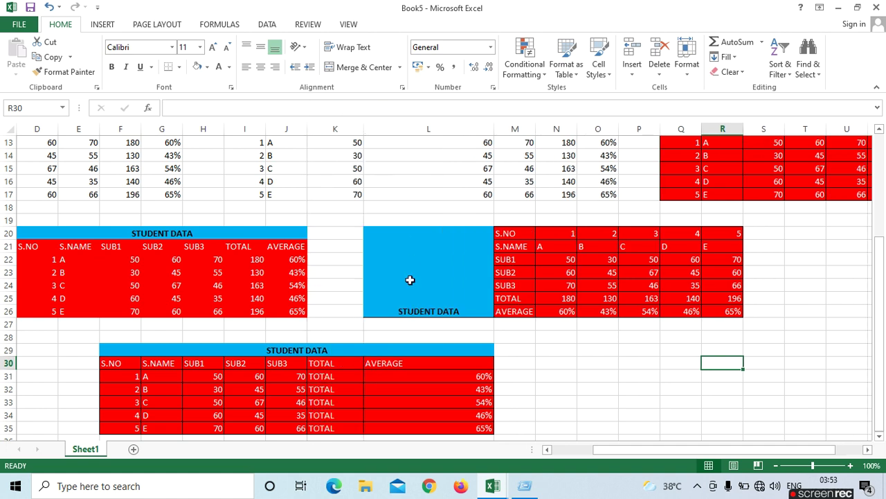
left_click(349, 378)
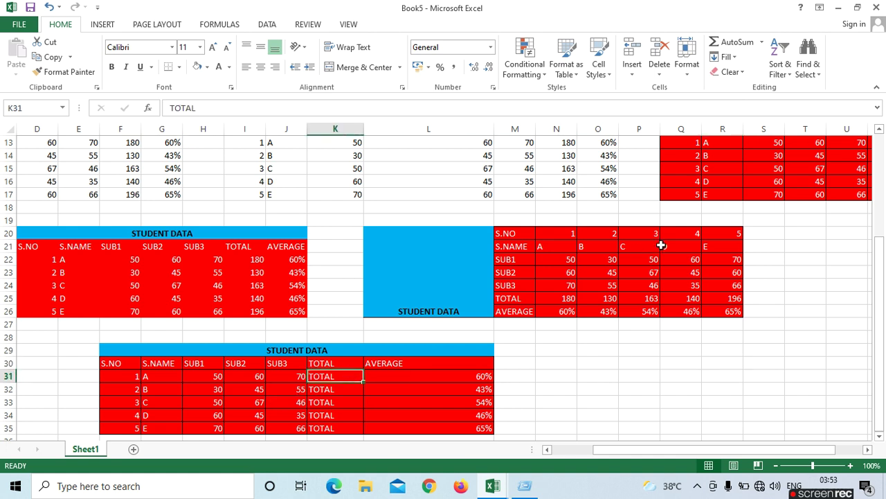
left_click(681, 259)
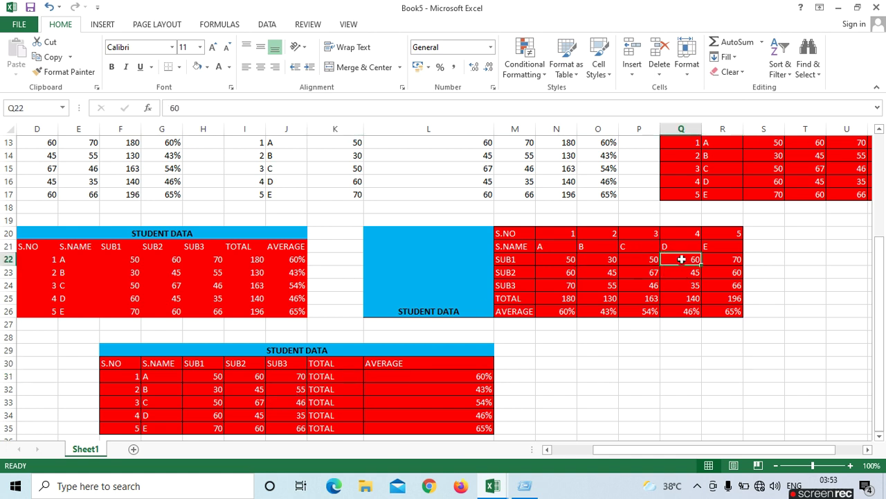
left_click(651, 303)
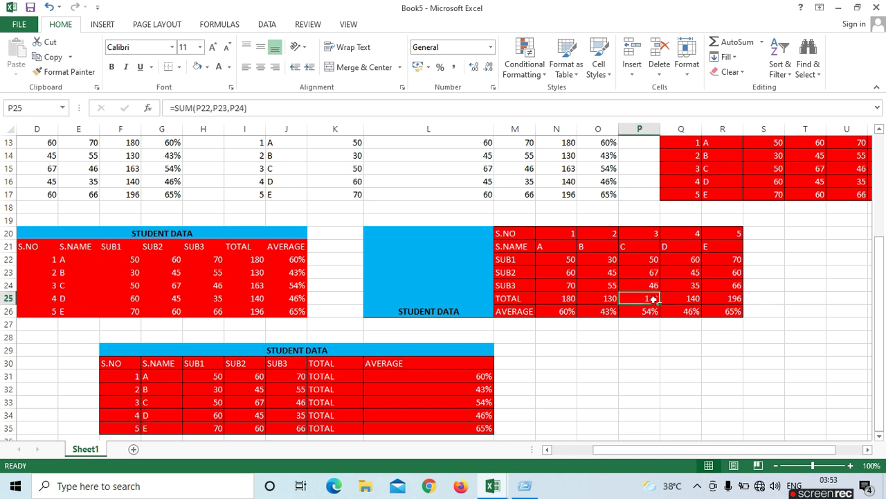
left_click(549, 300)
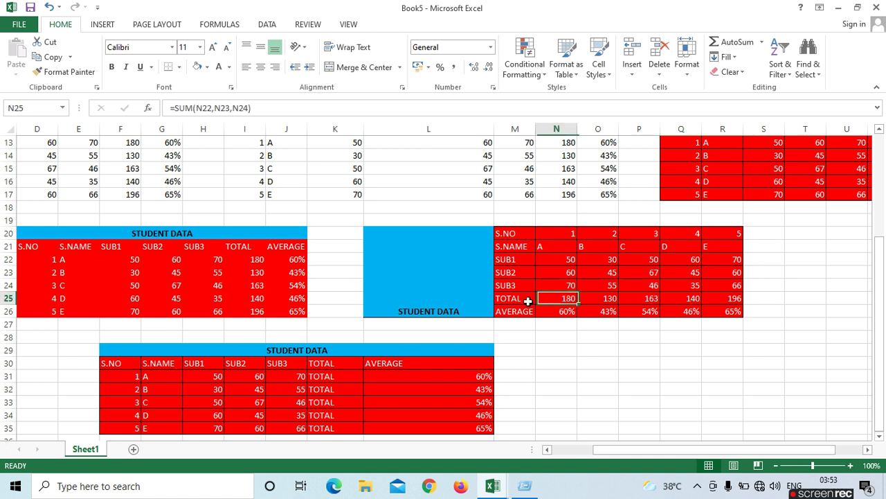
Step: Replace the text in K31 with the formula =SUM(H31,I31,J31) to total student A's three subjects
left_click(338, 376)
key("BackSpace")
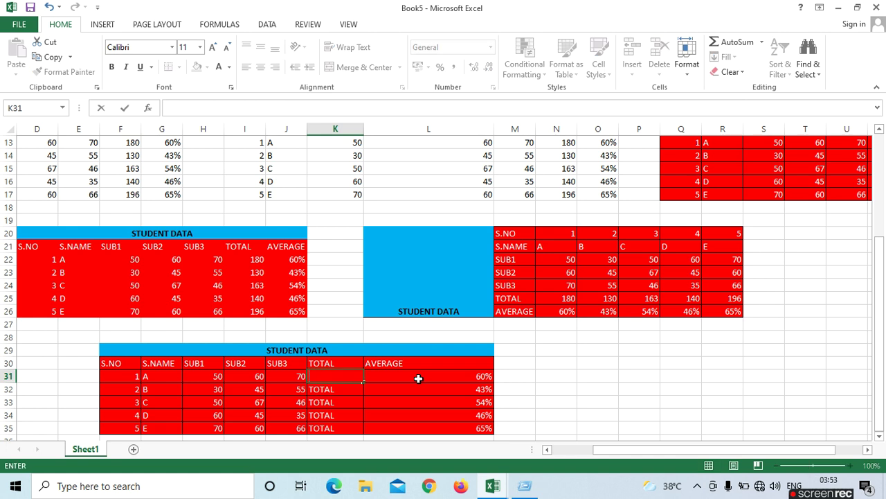
type("=")
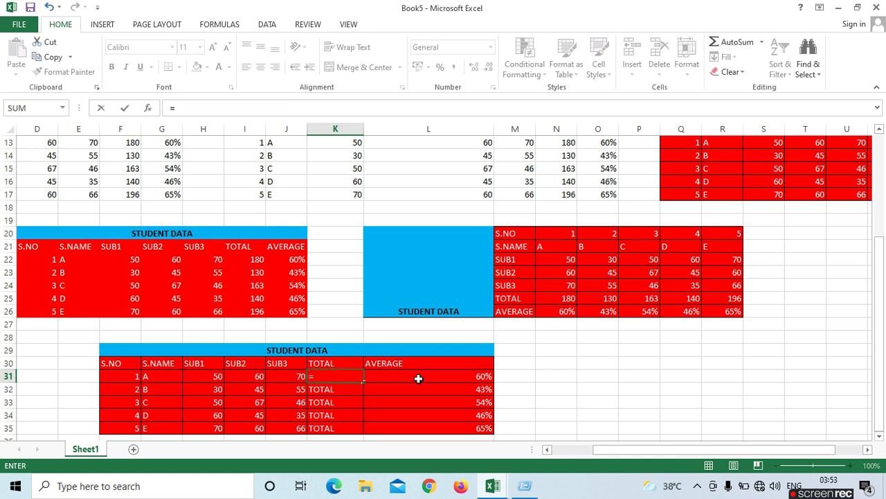
type("SUM")
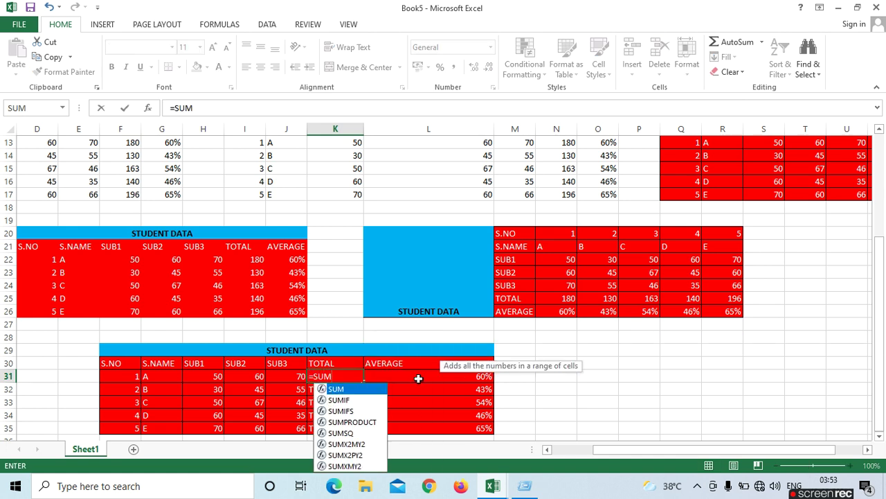
type("(")
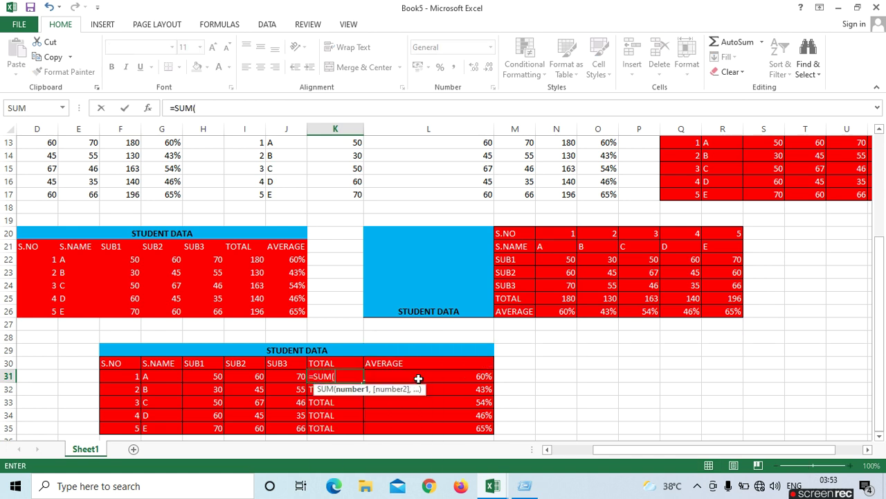
left_click(206, 377)
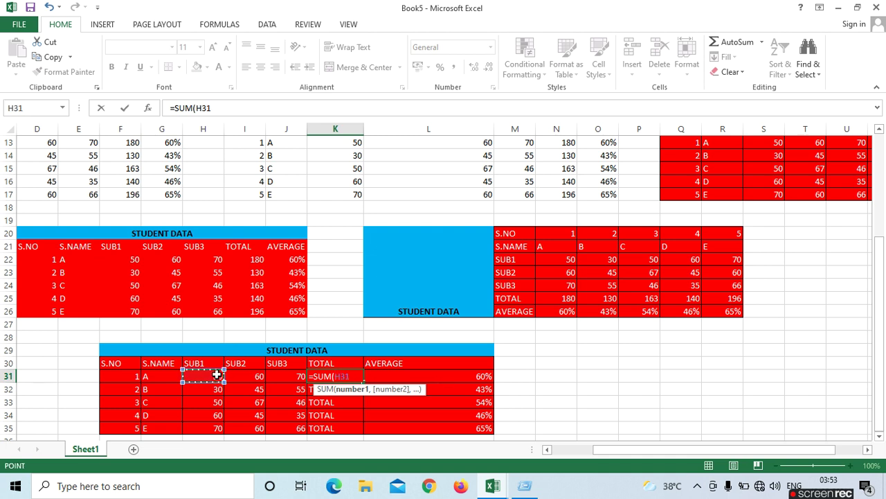
type(",")
left_click(241, 376)
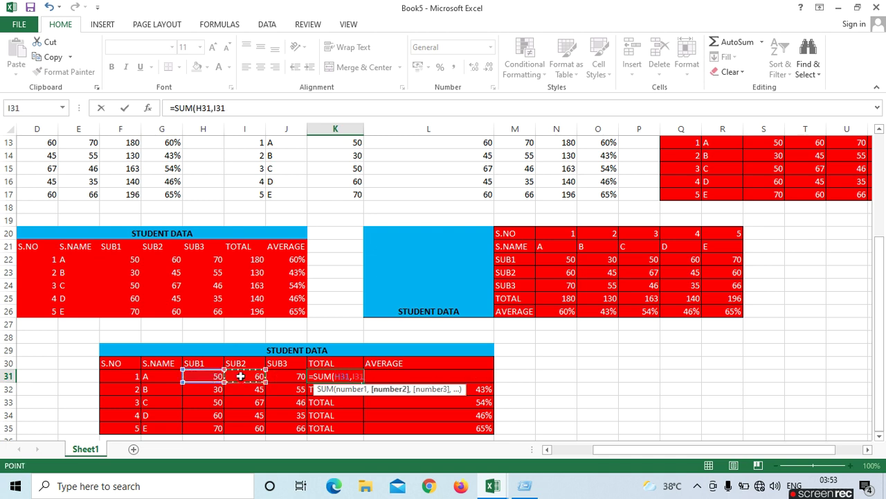
type(",")
left_click(284, 376)
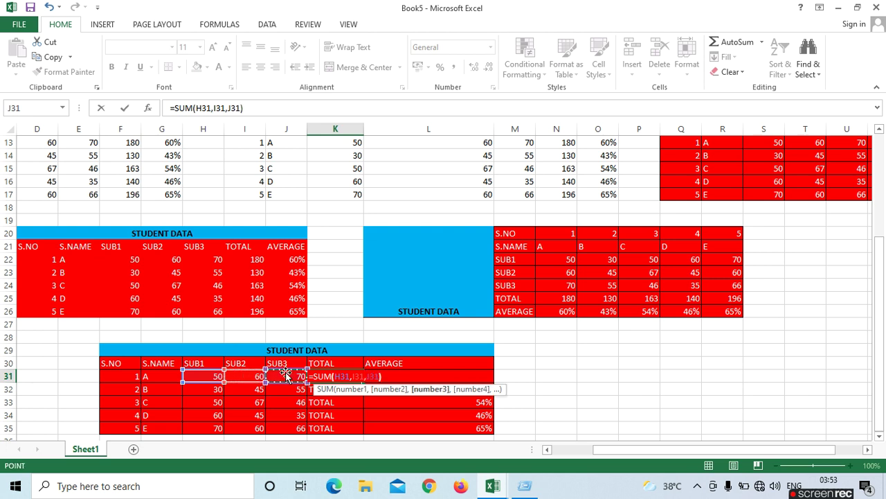
type(")")
key("Return")
Step: Fill the SUM formula from K31 down through K35
left_click(337, 374)
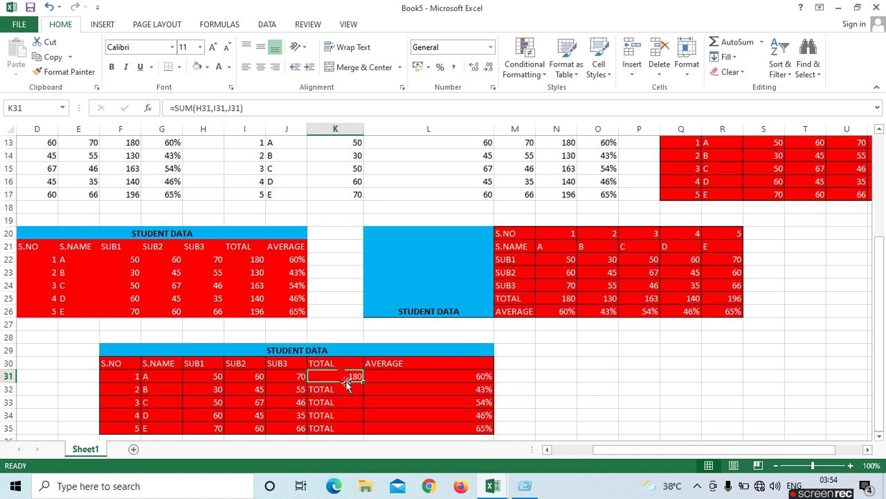
left_click_drag(363, 383, 365, 431)
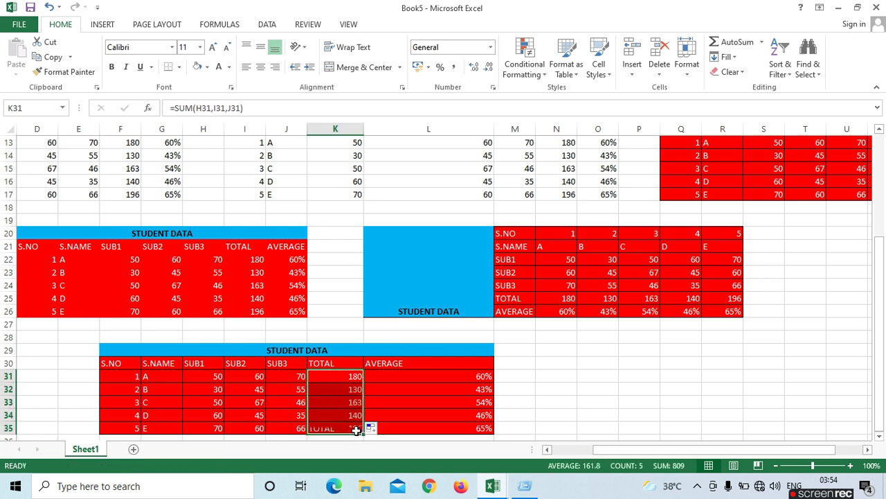
left_click(346, 376)
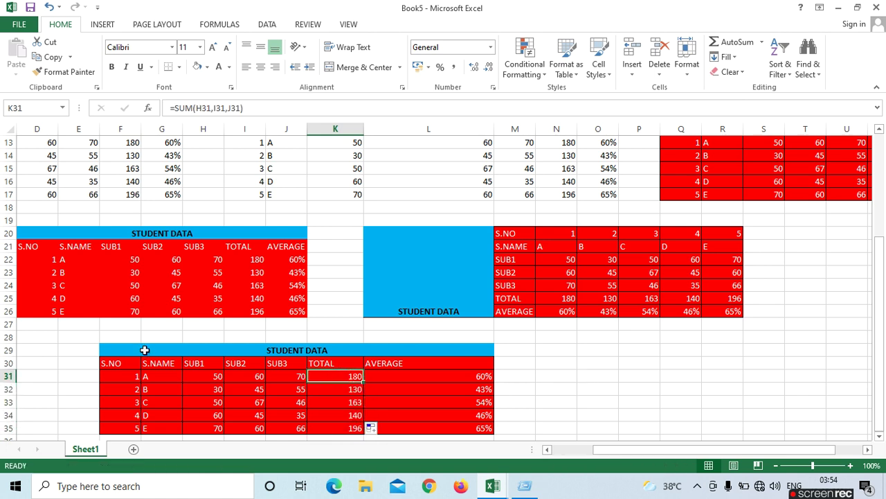
Step: Copy the original STUDENT DATA table in A1:G7 and review the available Paste Values options
scroll(184, 364, "up", 4)
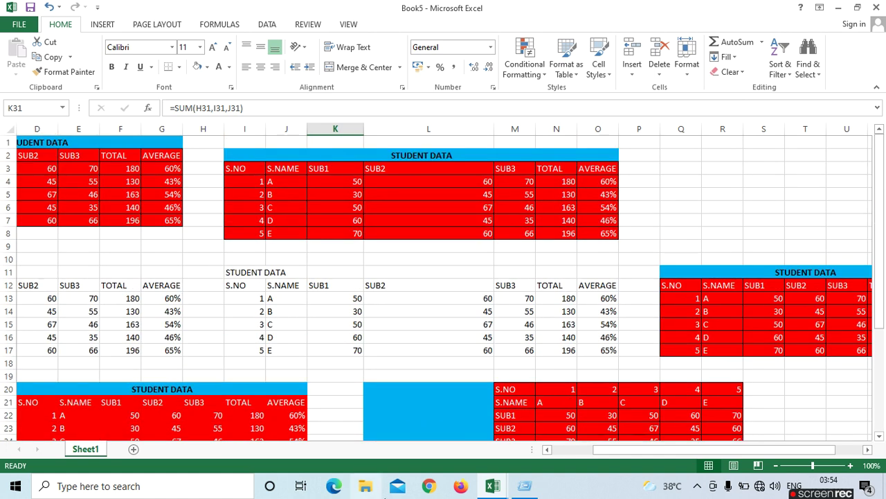
left_click_drag(604, 449, 560, 449)
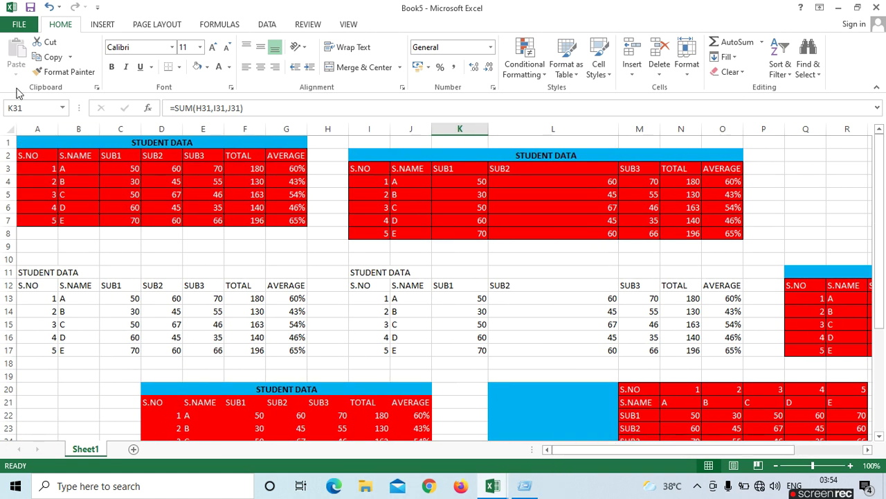
left_click_drag(41, 142, 250, 221)
key("ctrl+c")
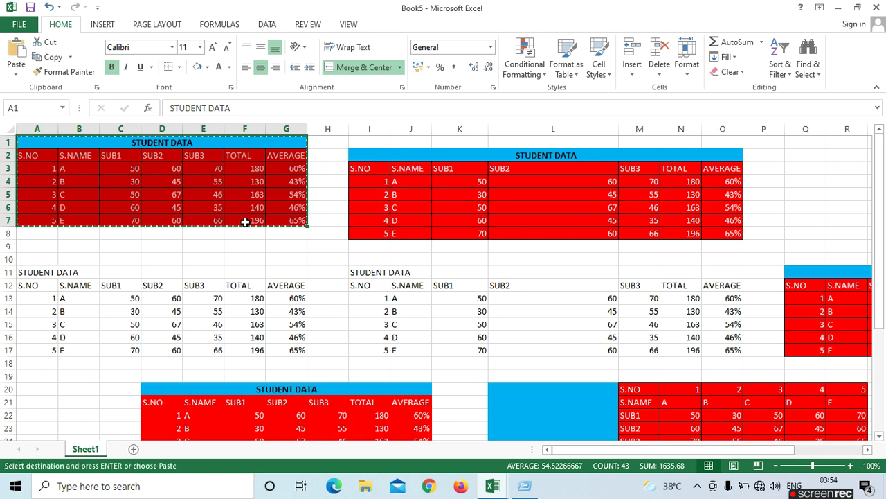
left_click(16, 70)
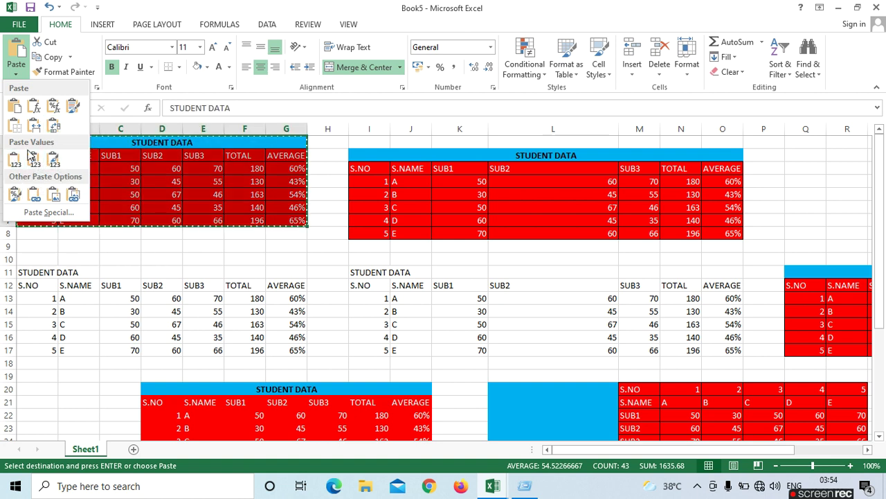
left_click(358, 138)
mouse_move(332, 142)
left_mouse_down()
mouse_move(807, 364)
mouse_move(850, 404)
mouse_move(776, 240)
mouse_move(332, 146)
left_mouse_up()
Step: Paste the copied STUDENT DATA table as values only, starting at B42
scroll(803, 173, "down", 8)
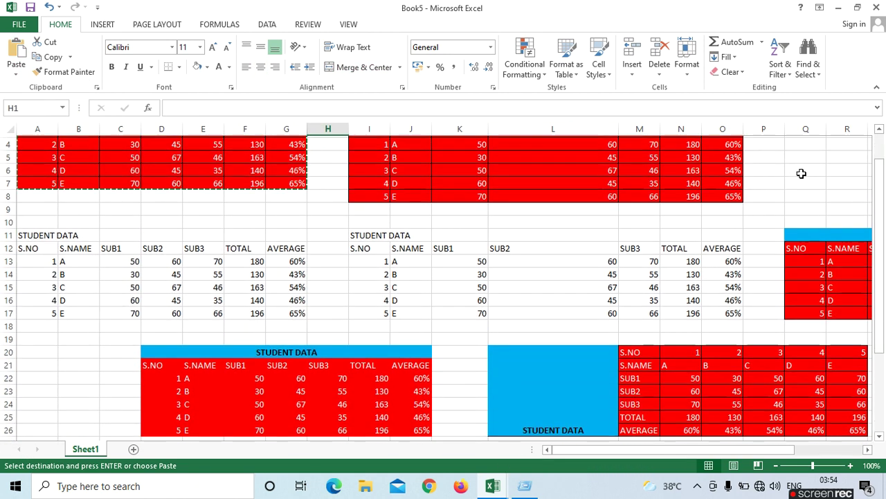
scroll(689, 168, "down", 5)
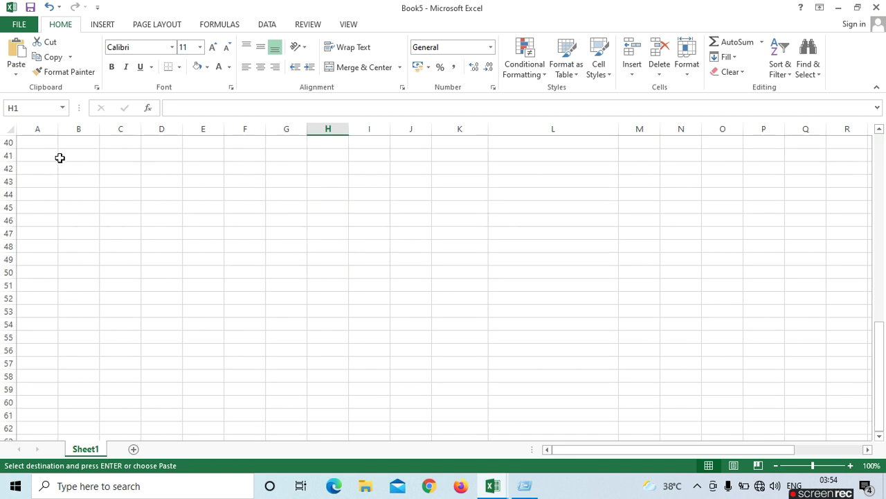
left_click(80, 168)
left_click(16, 67)
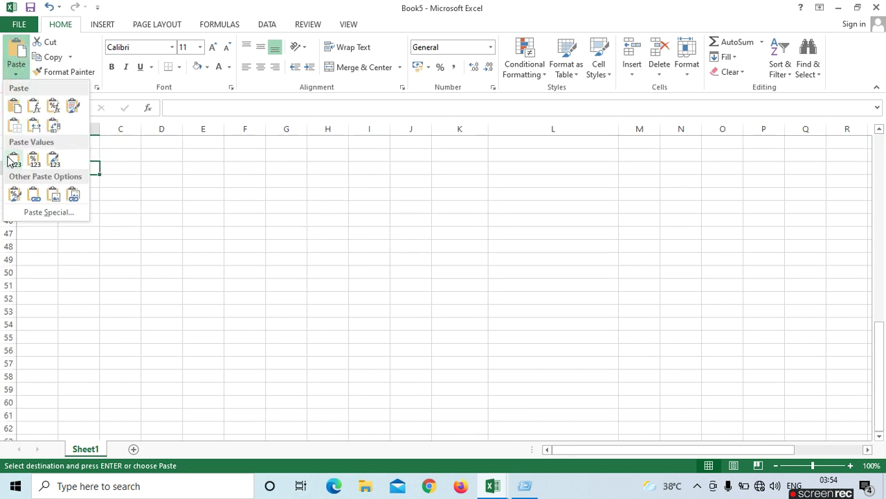
left_click(14, 160)
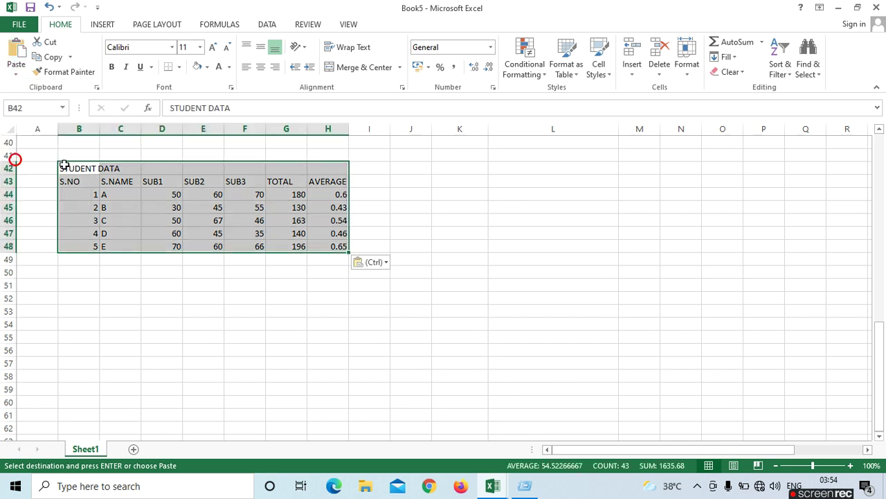
Step: Compare student A's total in the pasted G44 with the formula behind the original total in F3
left_click(296, 195)
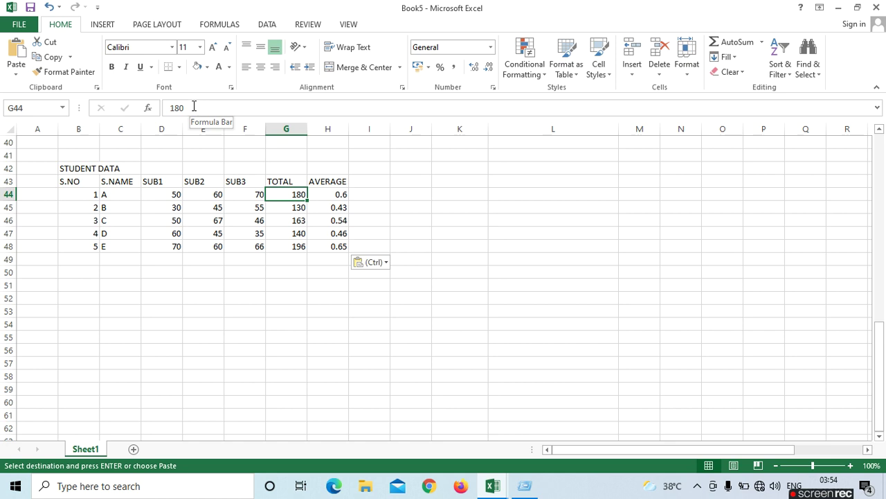
scroll(491, 318, "up", 13)
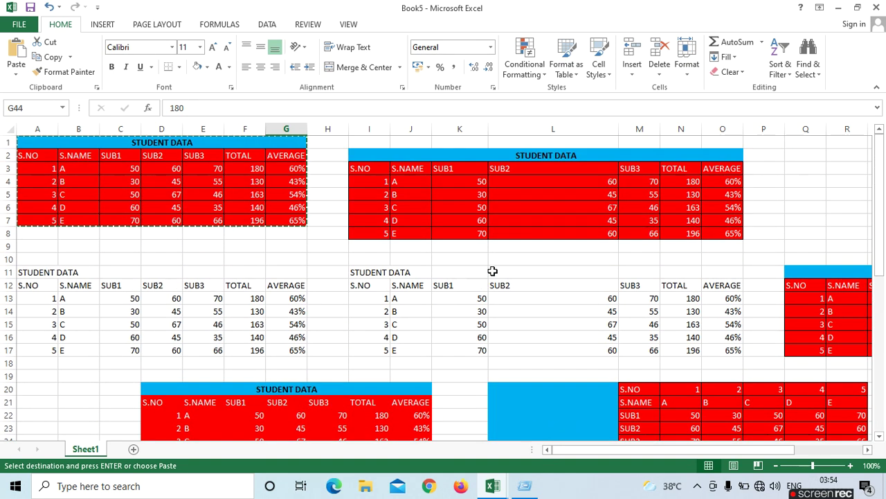
left_click(241, 170)
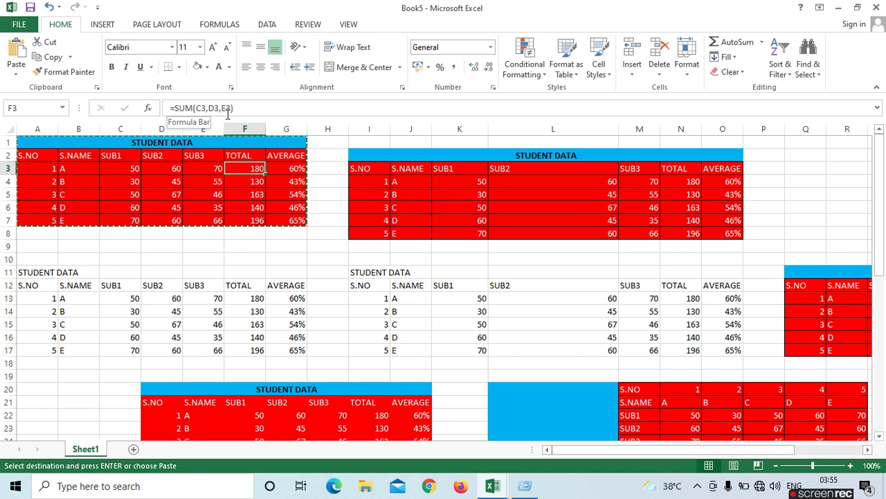
scroll(182, 145, "down", 11)
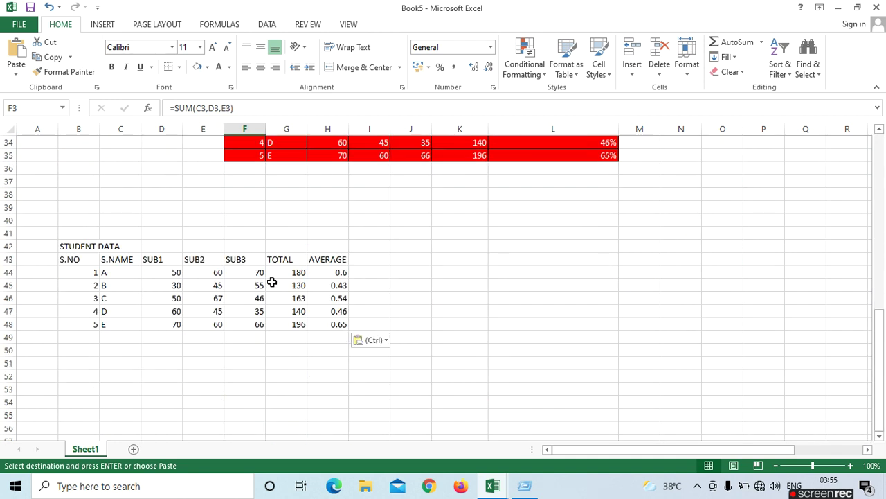
left_click(285, 275)
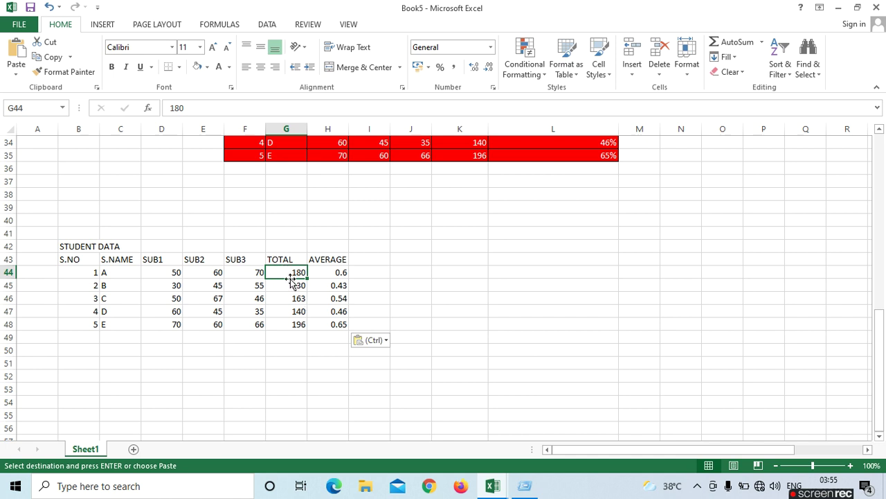
Step: Check the contents of student A's total in G44 and average in H44 in the values-only copy
left_click(16, 73)
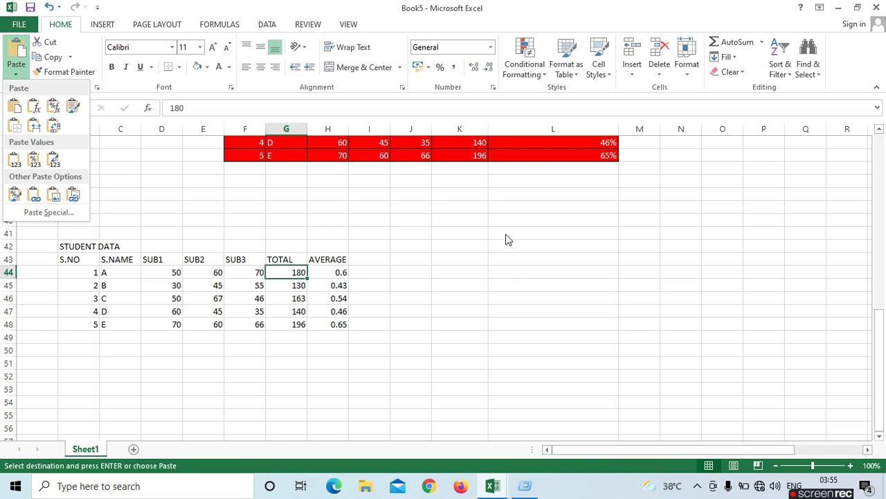
left_click(455, 255)
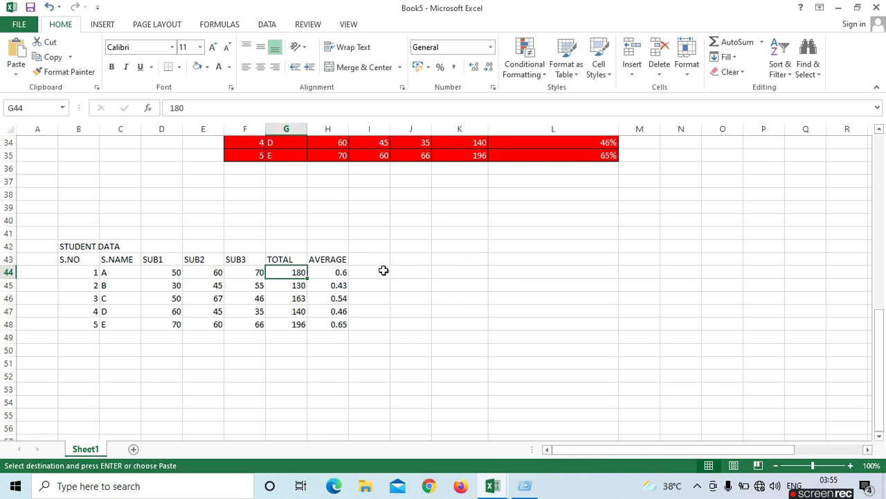
left_click(336, 271)
left_click(460, 256)
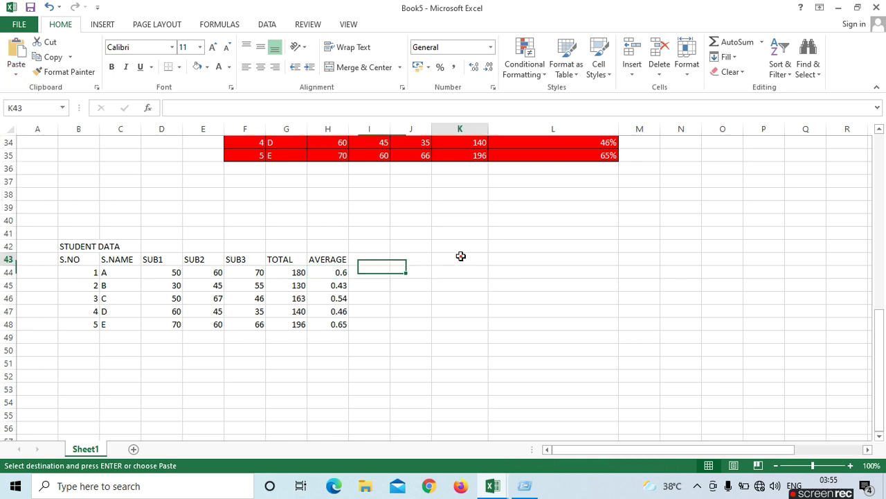
left_click(287, 274)
left_click(335, 277)
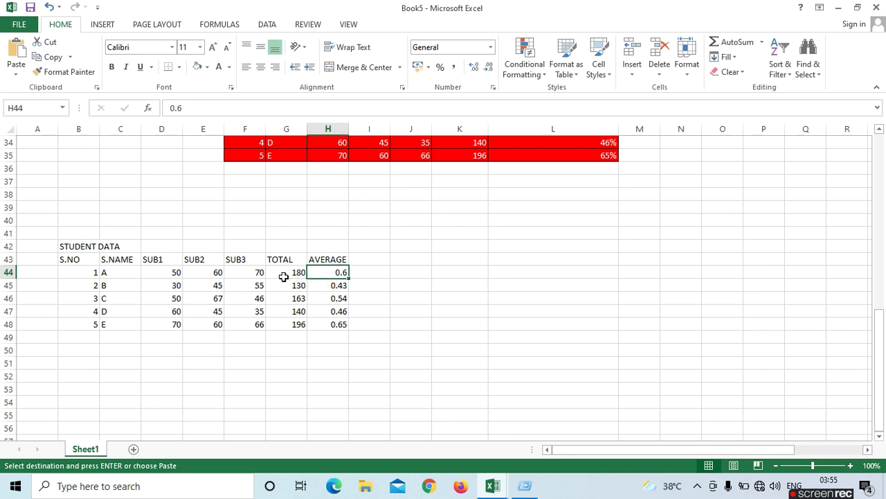
Step: Paste the copied table at K43 using Values & Number Formatting
left_click(453, 259)
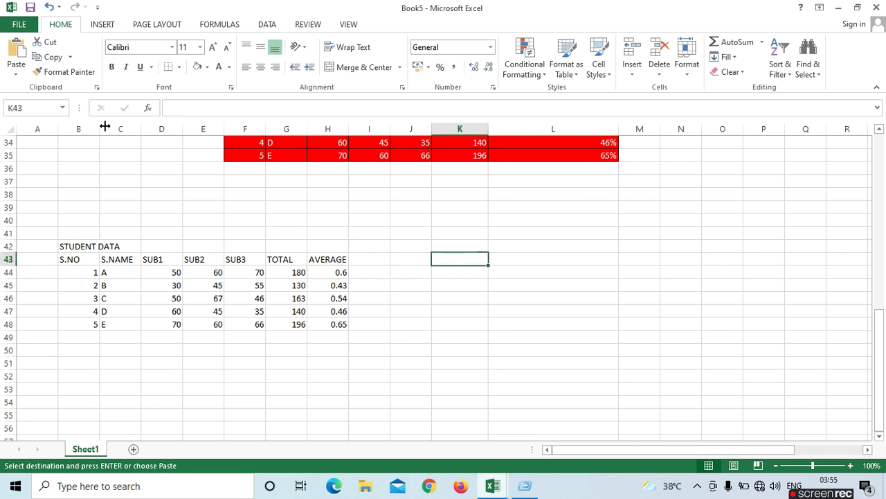
left_click(16, 74)
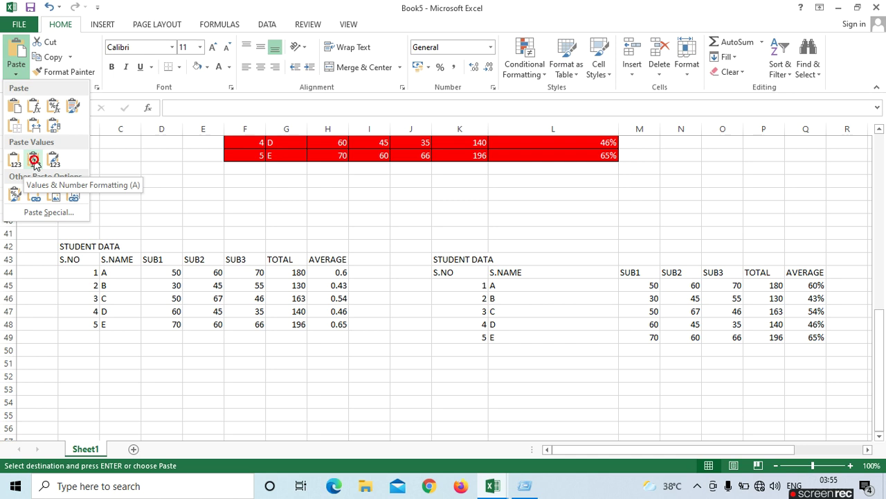
left_click(34, 162)
scroll(684, 296, "right", 3)
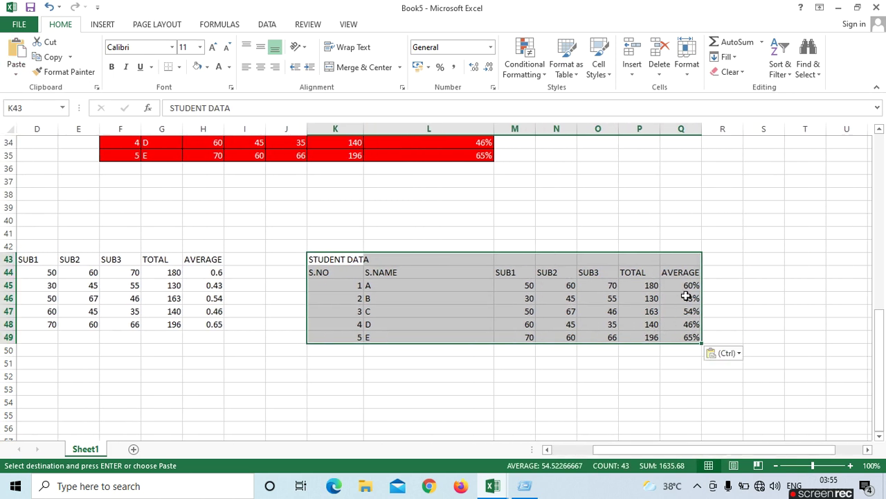
Step: Check student A's total in P45 and average in Q45 in the copy with number formatting
left_click(648, 288)
left_click(684, 285)
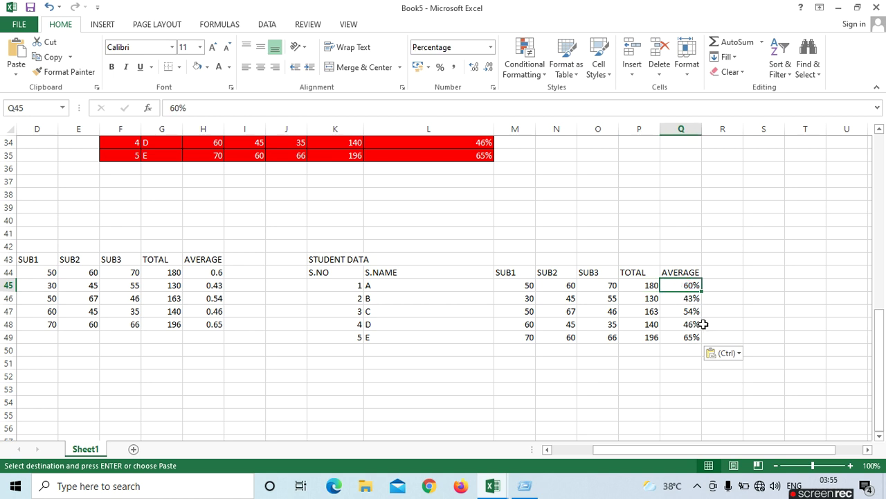
left_click_drag(712, 452, 670, 452)
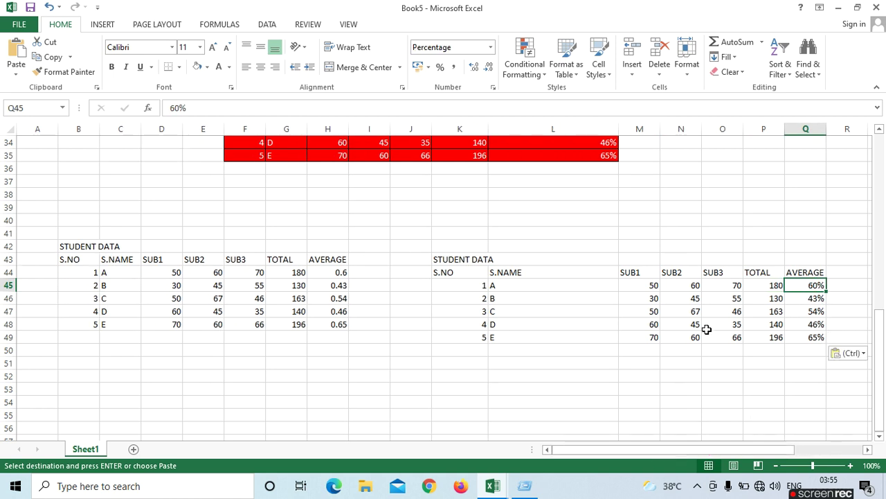
left_click(16, 74)
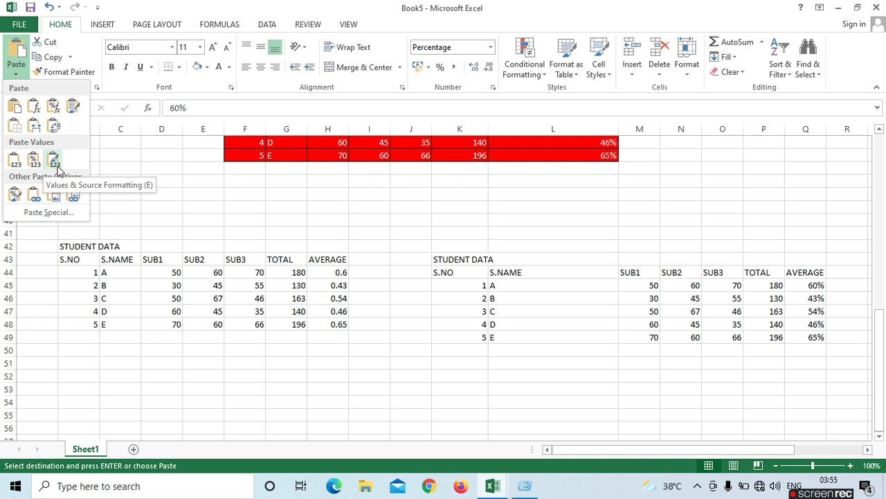
left_click(232, 378)
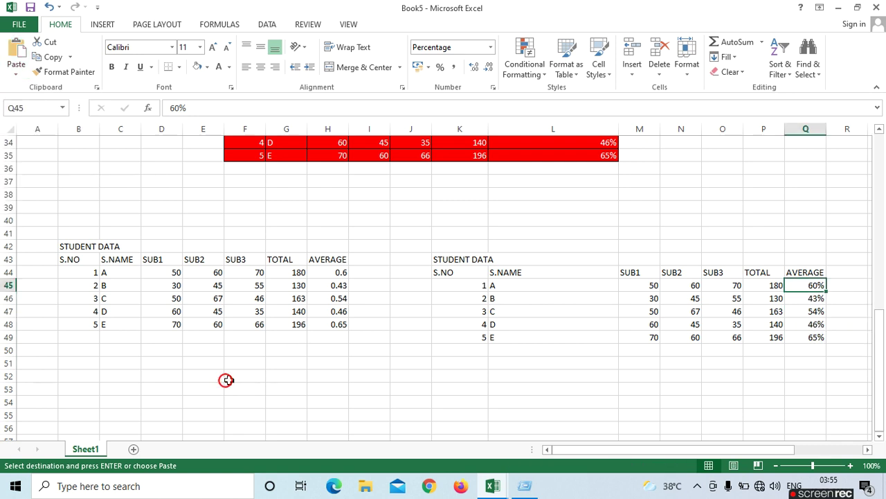
left_click(16, 70)
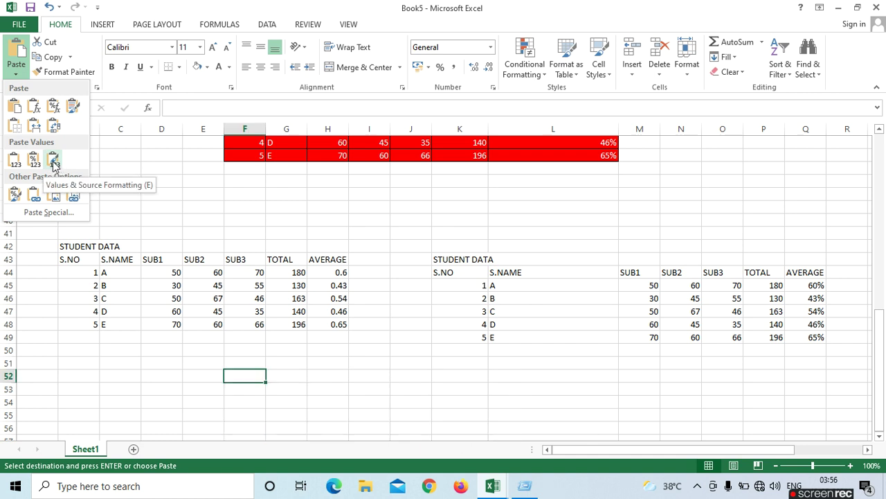
left_click(351, 357)
Step: Paste the copied table at I51 using Values & Source Formatting, dismissing the merged-cell warnings
left_click(373, 361)
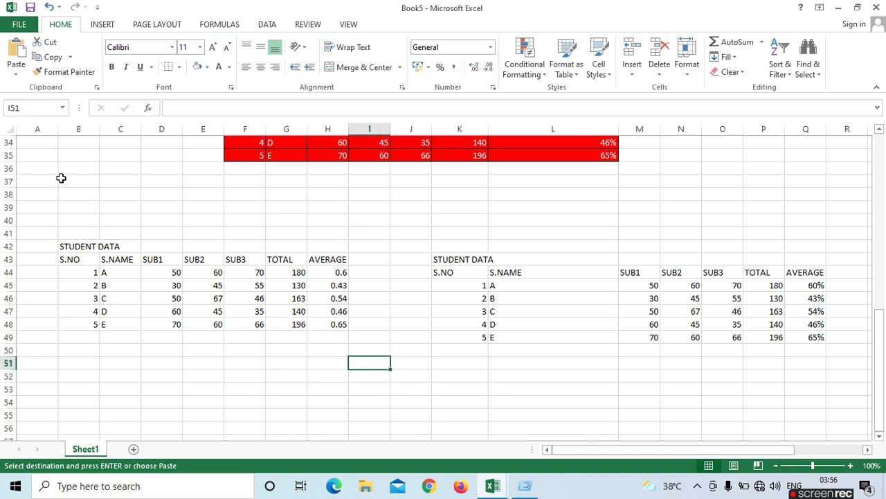
left_click(16, 69)
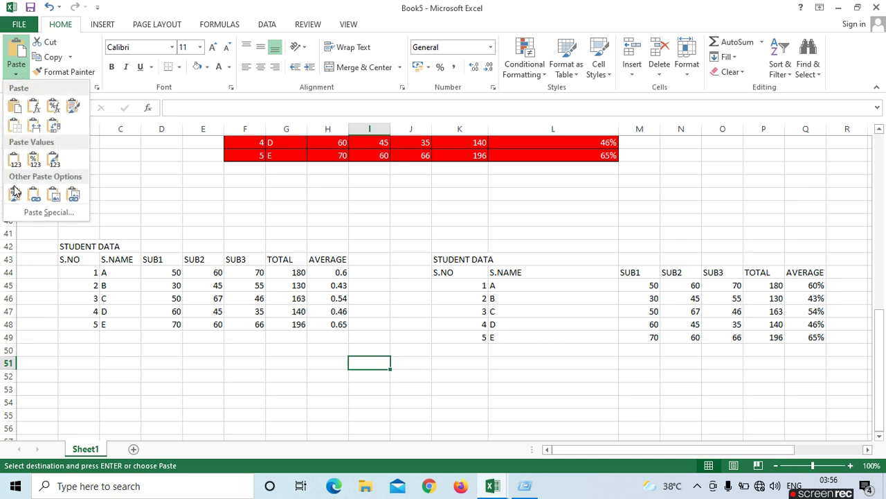
left_click(53, 162)
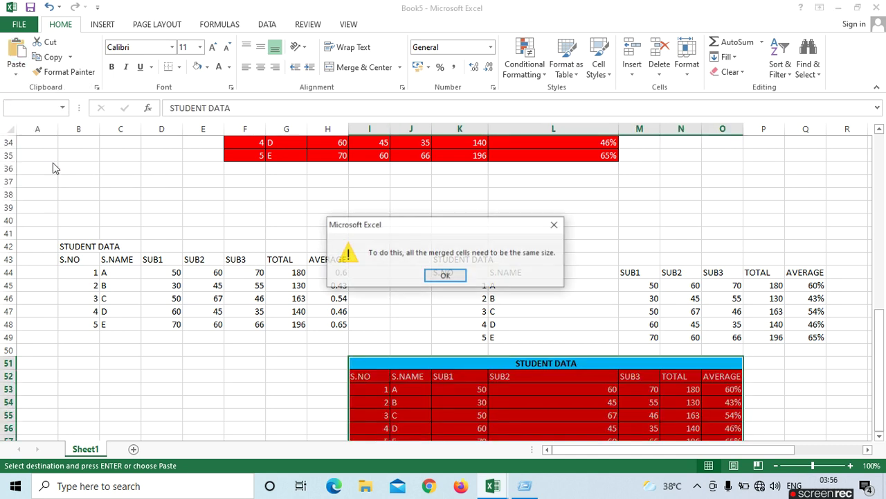
left_click(435, 277)
left_click(442, 289)
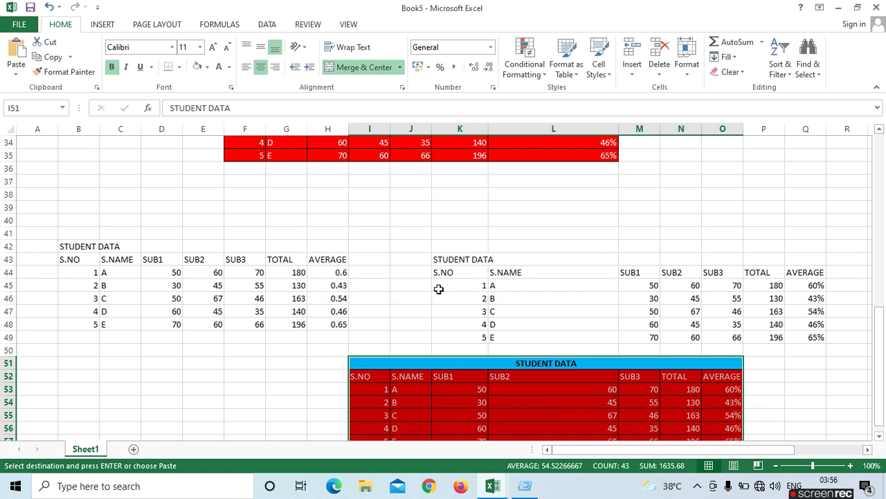
Step: Check student A's total in N53 and average in O53 in the source-formatted copy
scroll(437, 288, "down", 2)
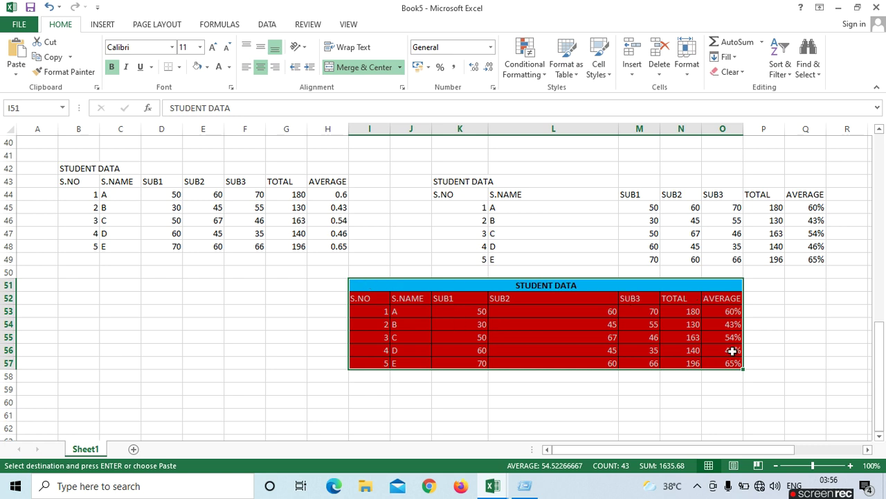
left_click(680, 311)
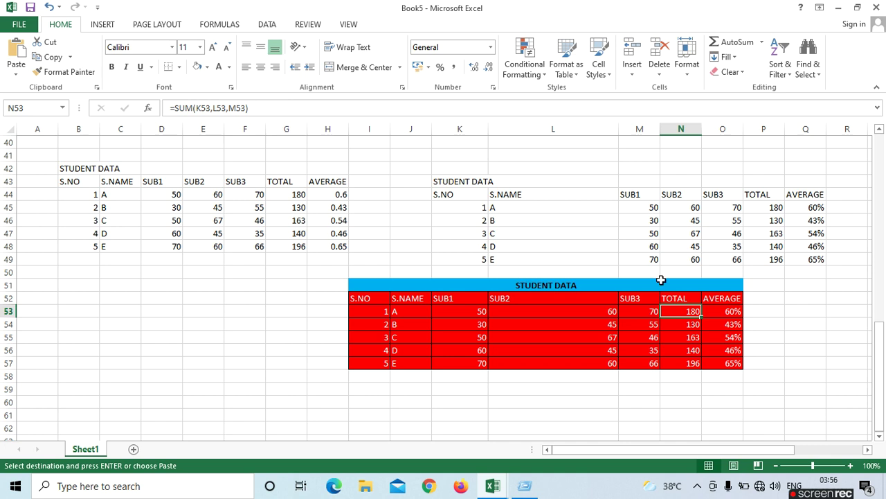
left_click(728, 311)
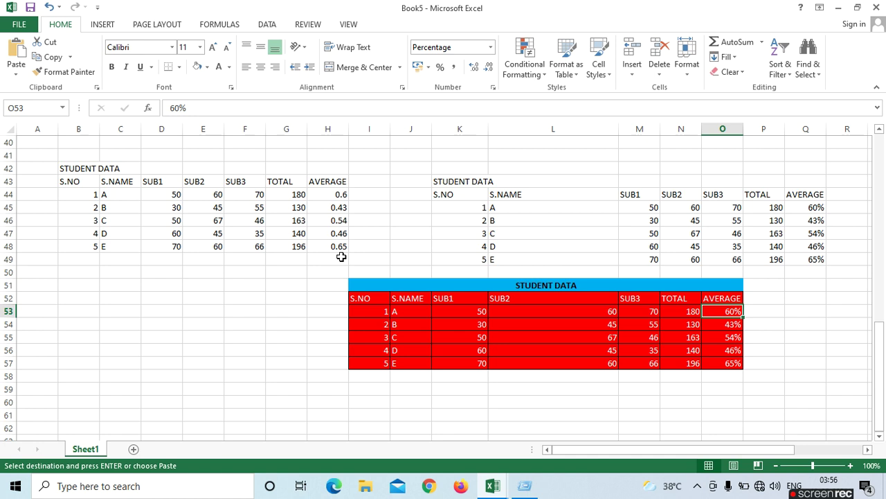
Step: Paste the table with Values & Source Formatting at A52, dismiss the warnings, and check student A's total and average in row 54
left_click(44, 296)
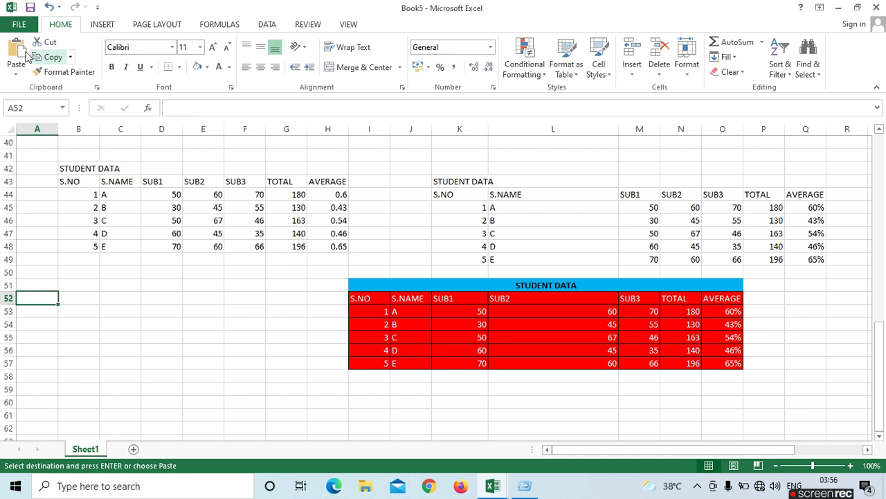
left_click(16, 72)
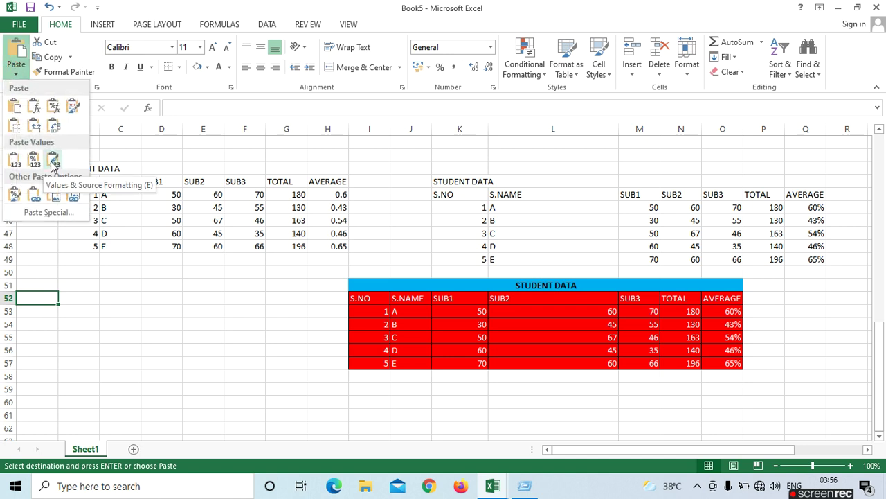
left_click(52, 164)
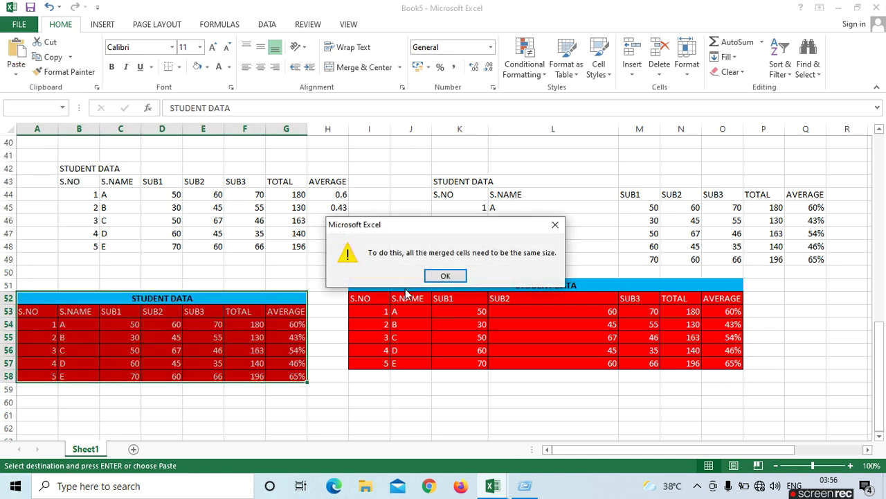
left_click(443, 276)
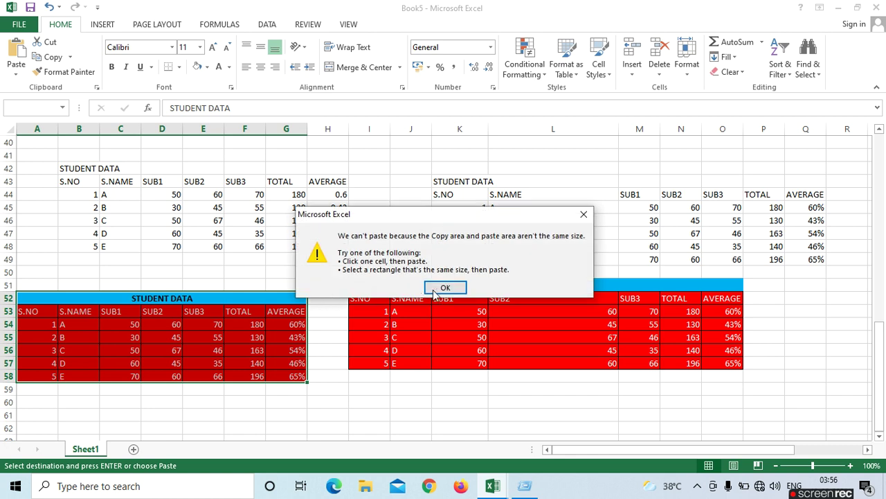
left_click(434, 291)
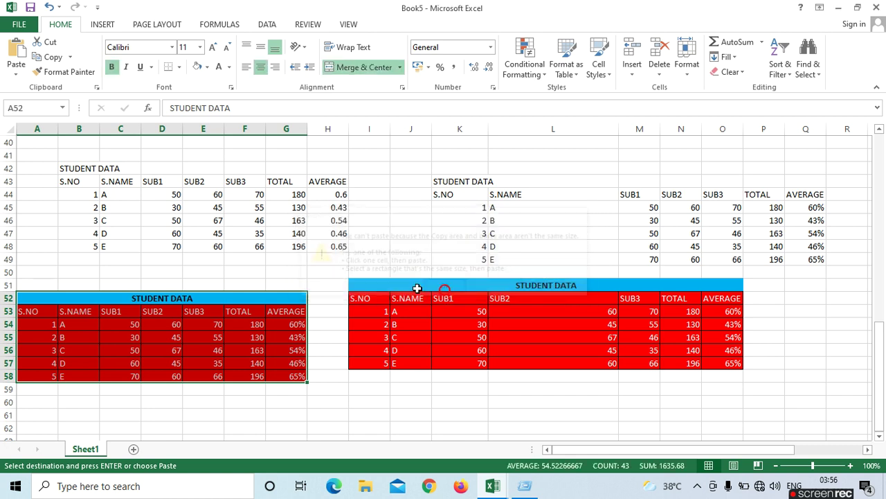
left_click(262, 327)
left_click(287, 324)
Step: Paste only the formatting of the copied STUDENT DATA table at A61
scroll(476, 434, "down", 2)
scroll(477, 435, "down", 1)
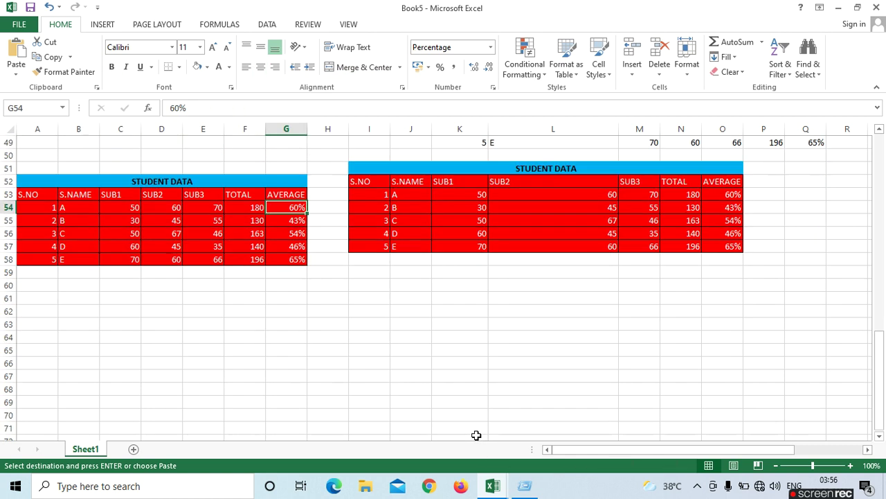
left_click(371, 301)
left_click(17, 72)
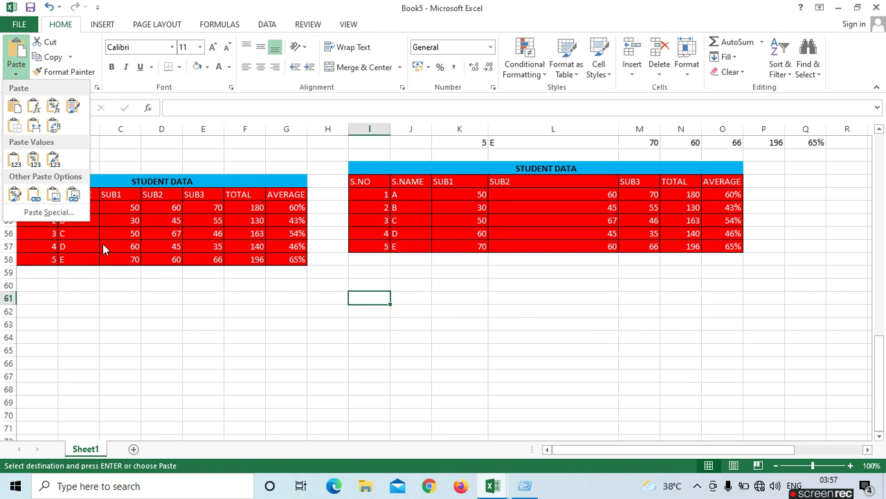
left_click(24, 303)
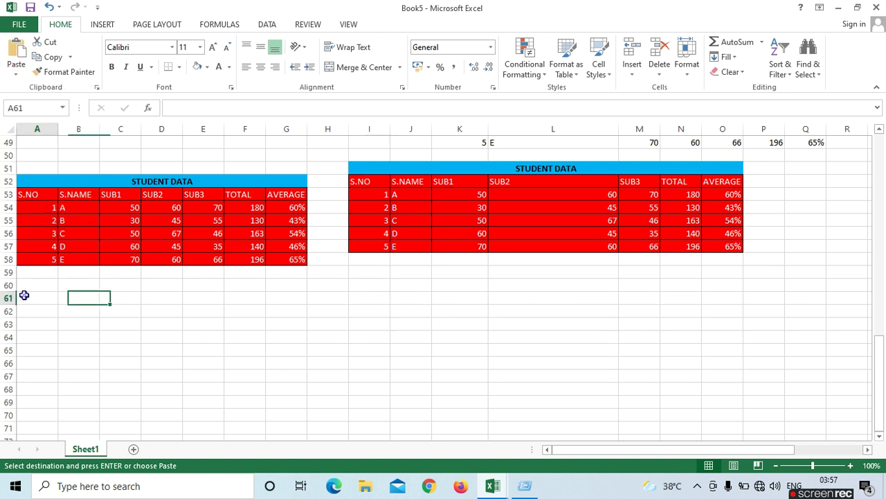
left_click(23, 71)
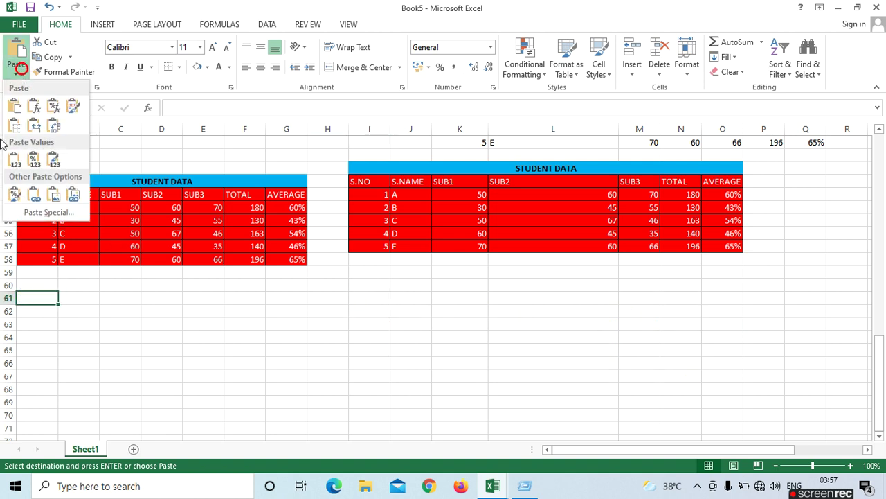
left_click(12, 198)
Step: Paste the copied table at I61 as a link, check student A's total in N63, and widen column I slightly
left_click(370, 299)
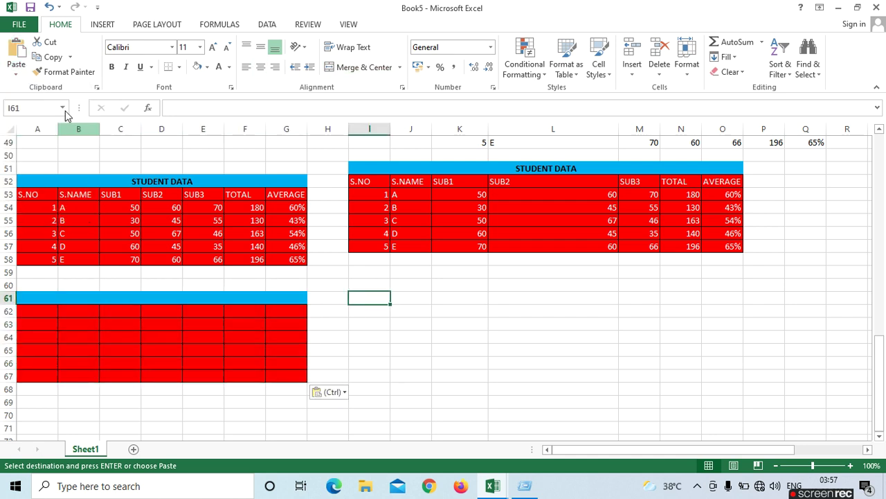
left_click(16, 76)
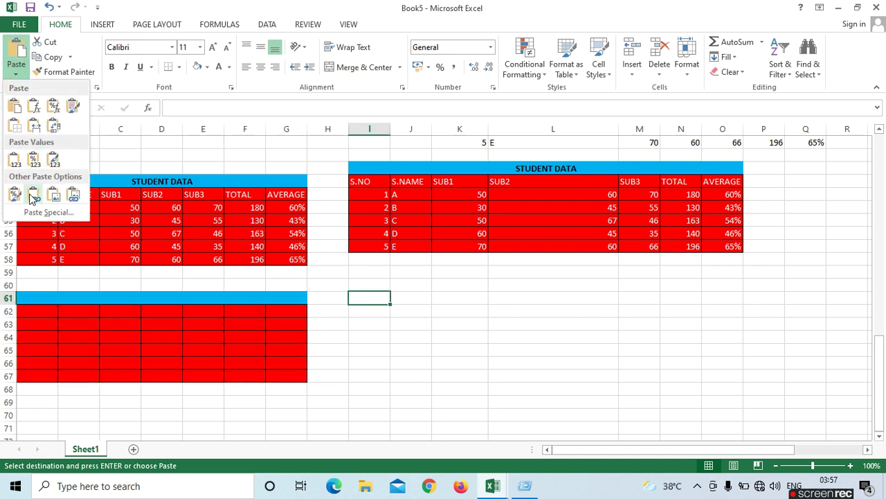
left_click(31, 198)
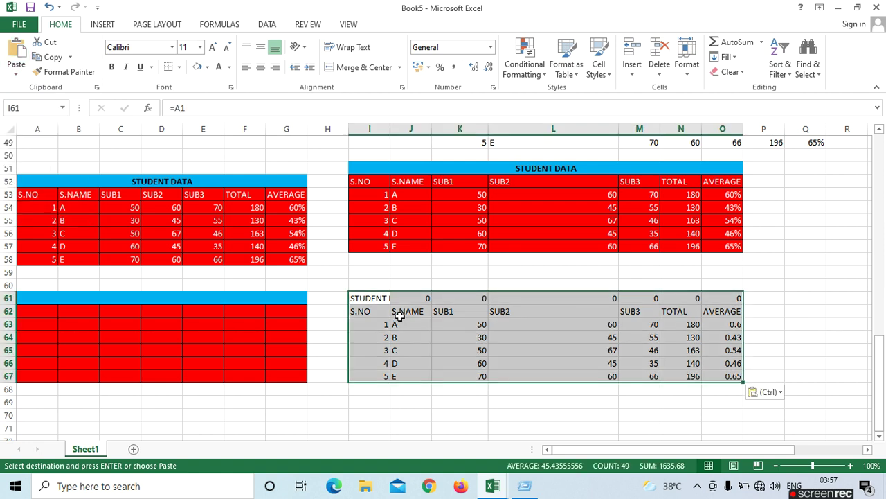
left_click(684, 325)
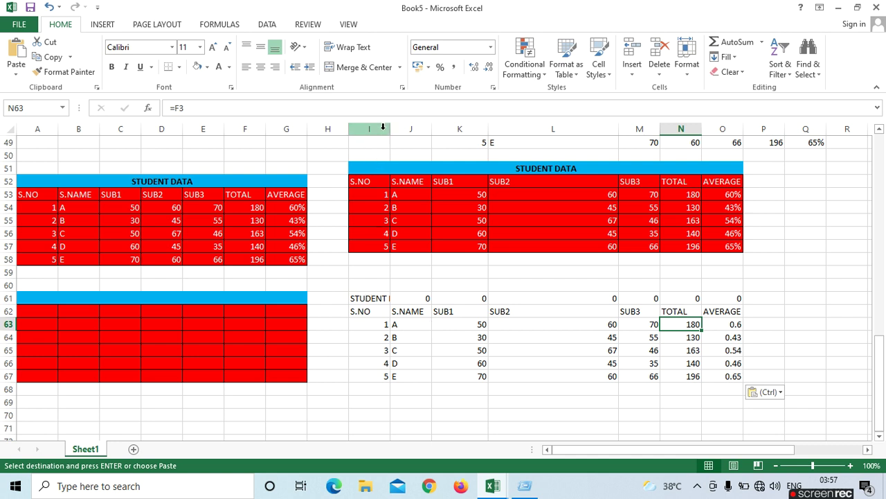
left_click_drag(391, 129, 403, 129)
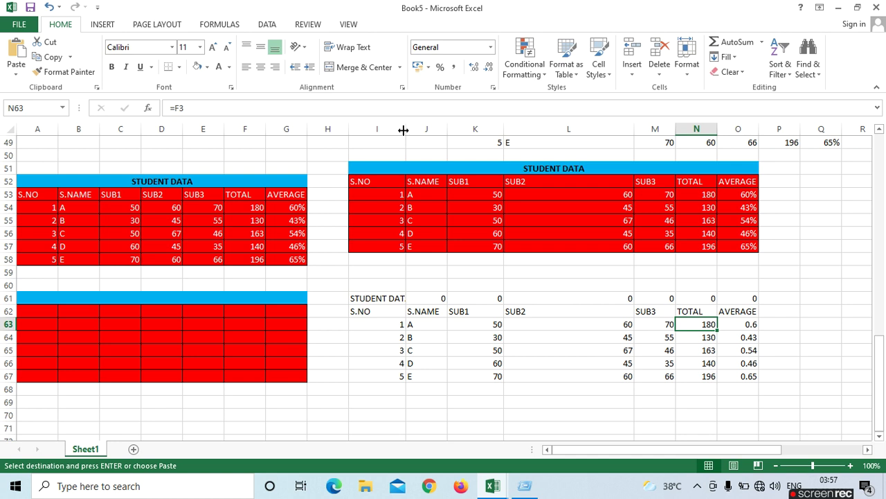
Step: Examine the cell references in the linked copy starting at I61 and compare them with the source table in A1:G7
left_click_drag(356, 298, 753, 384)
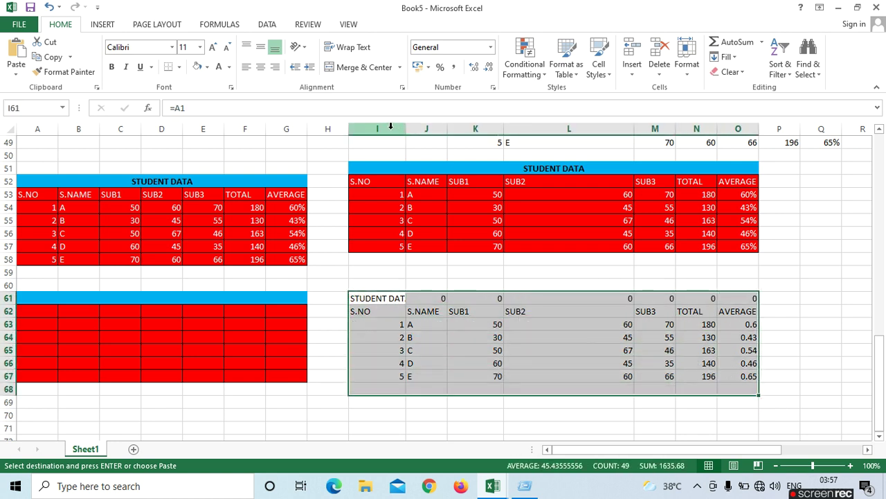
left_click(424, 312)
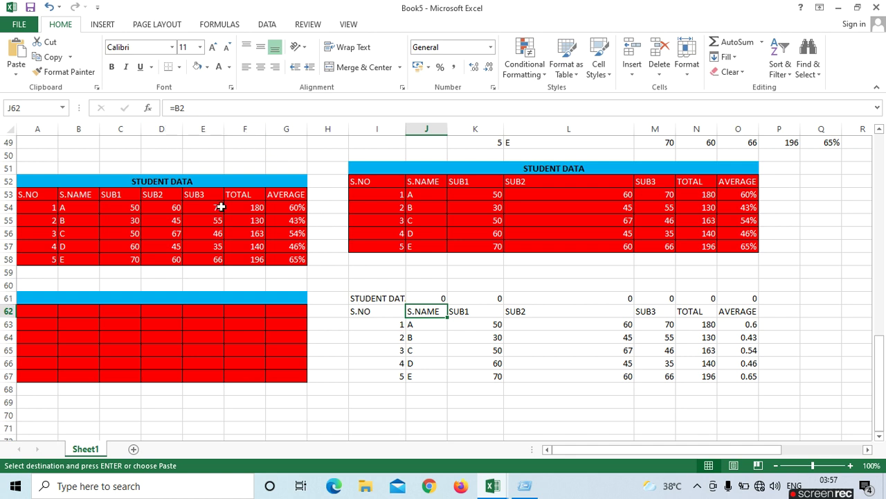
scroll(471, 429, "up", 12)
mouse_move(492, 485)
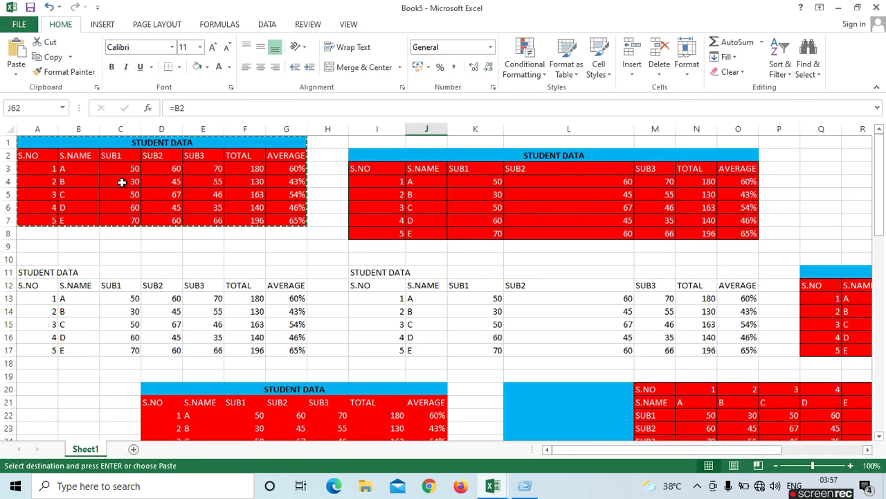
left_click(74, 168)
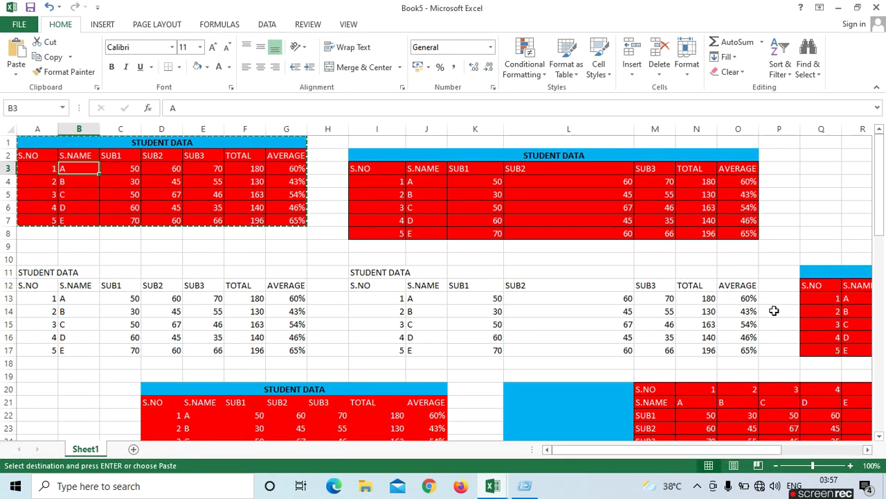
scroll(748, 340, "down", 19)
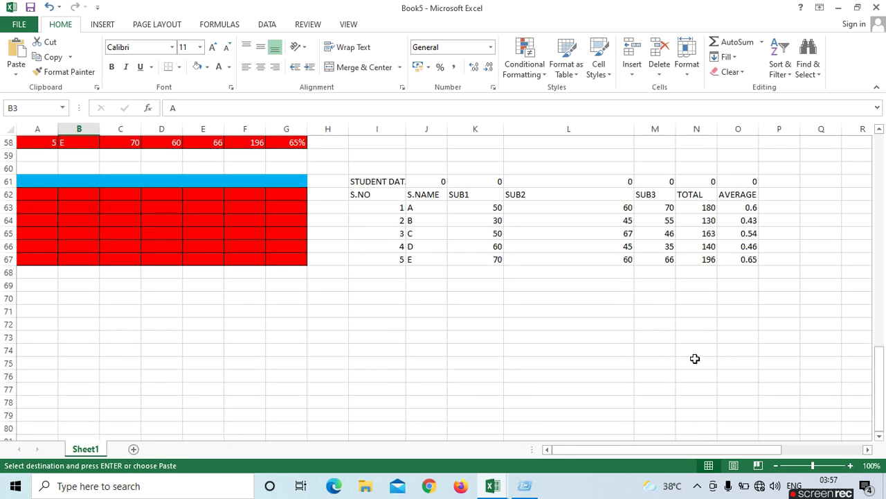
left_click_drag(384, 183, 703, 248)
left_click_drag(362, 198, 732, 260)
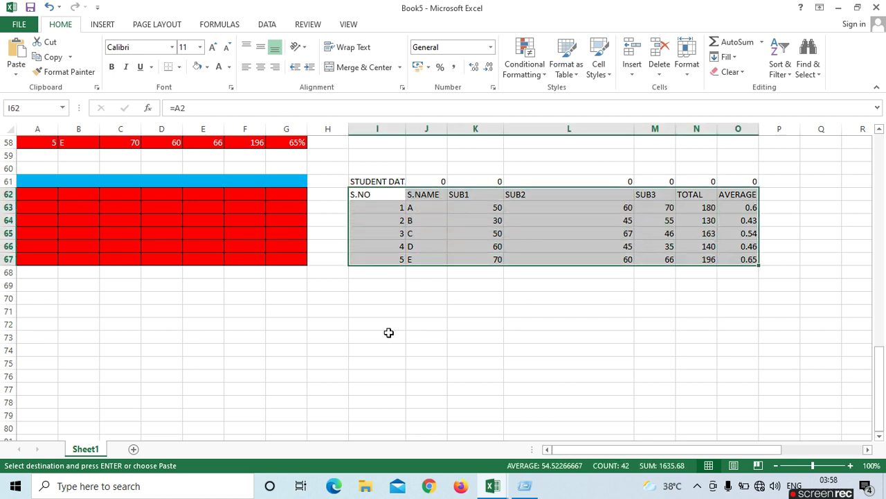
Step: Paste the copied table as a picture at I70 and move it to around K71
left_click(370, 296)
left_click(15, 75)
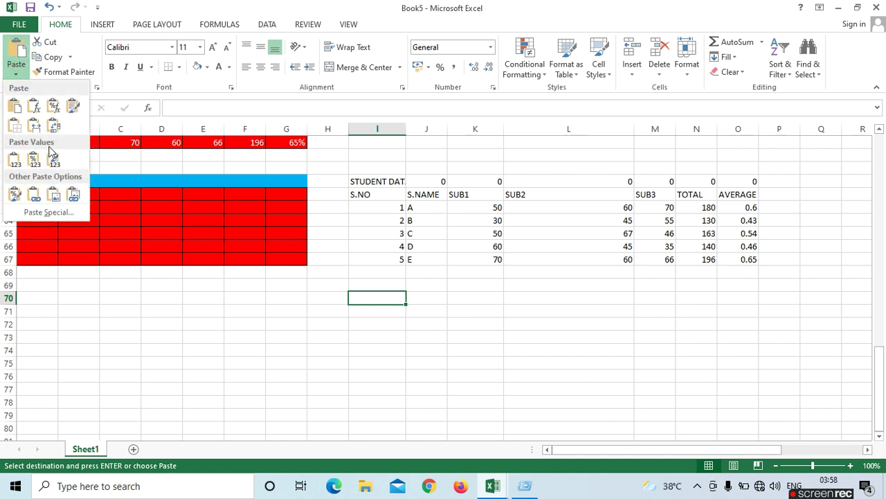
left_click(55, 198)
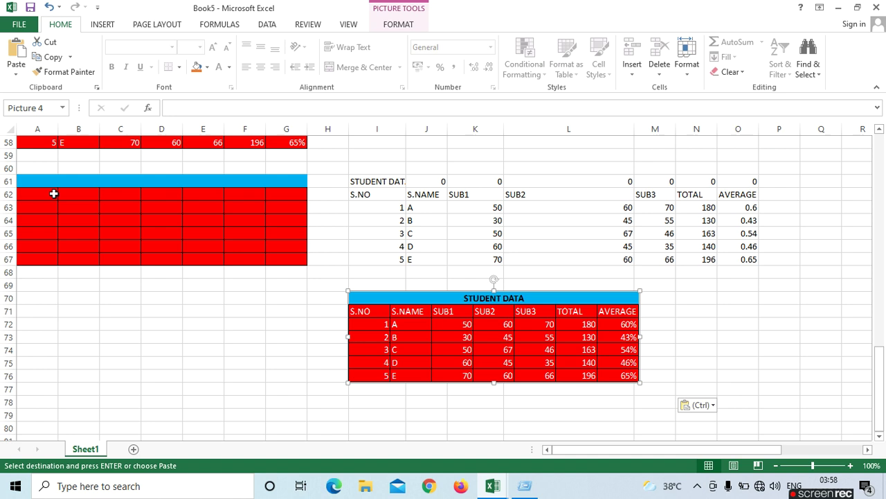
left_click_drag(513, 296, 602, 295)
Step: Paste a second picture of the table and move it beside the first, around columns B to I in rows 72–78
left_click(15, 69)
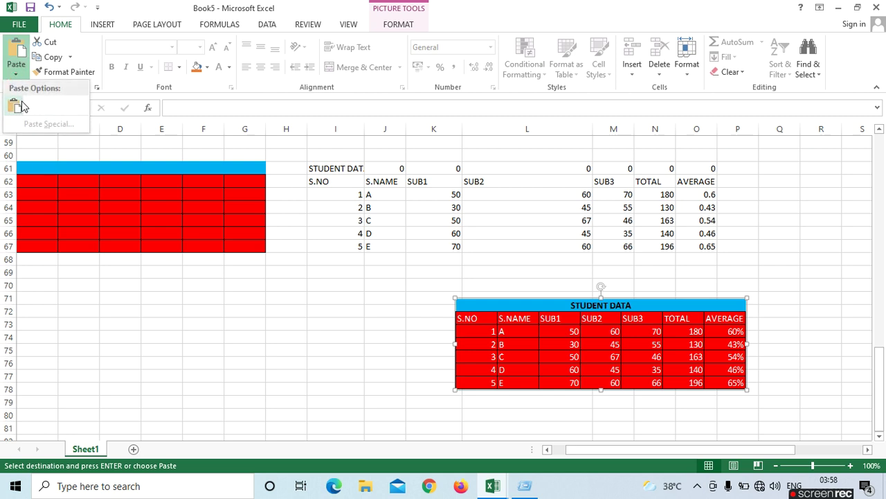
left_click(72, 304)
left_click(16, 69)
left_click(15, 69)
left_click(16, 47)
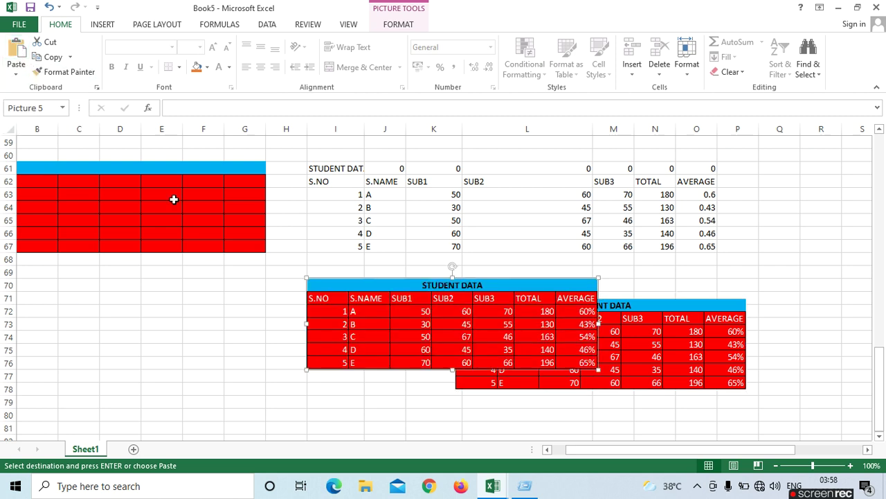
left_click_drag(470, 285, 225, 312)
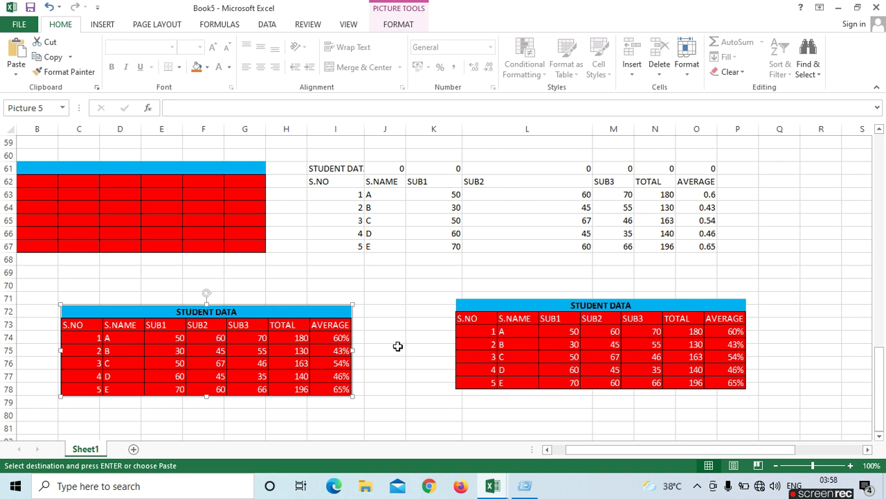
Step: Paste the copied table as a linked picture at K69 and move it up over columns L to Q beside the linked values
left_click(409, 274)
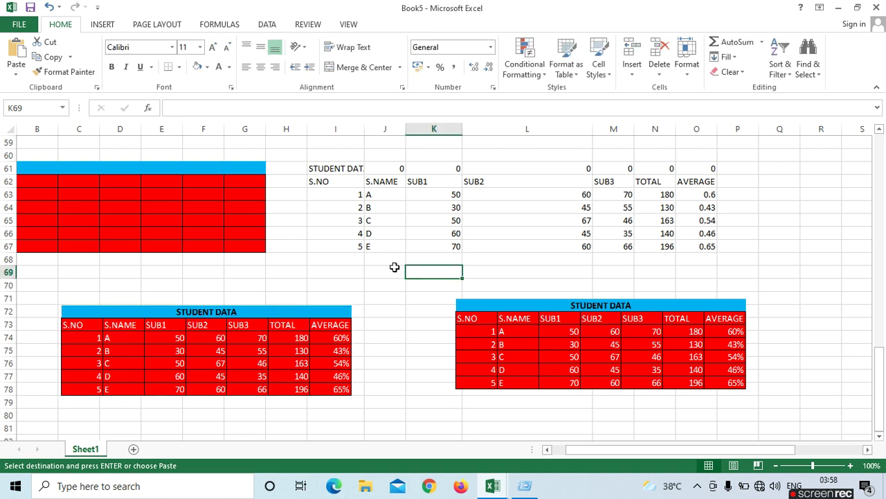
left_click(10, 73)
left_click(73, 196)
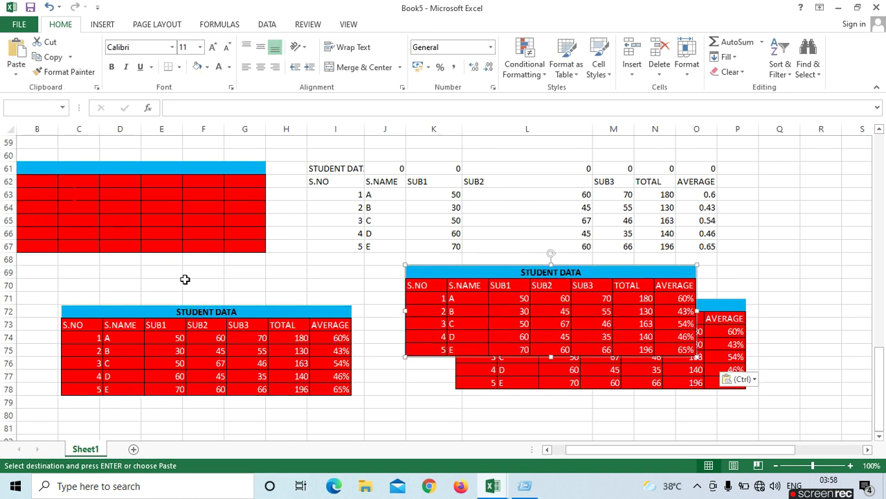
left_click_drag(490, 271, 767, 192)
left_click_drag(775, 159, 703, 175)
Step: Compare the static picture in rows 71–78 with the linked picture in rows 61–67, checking each one's reference to the source table
key("ctrl+z")
key("ctrl+z")
key("ctrl+z")
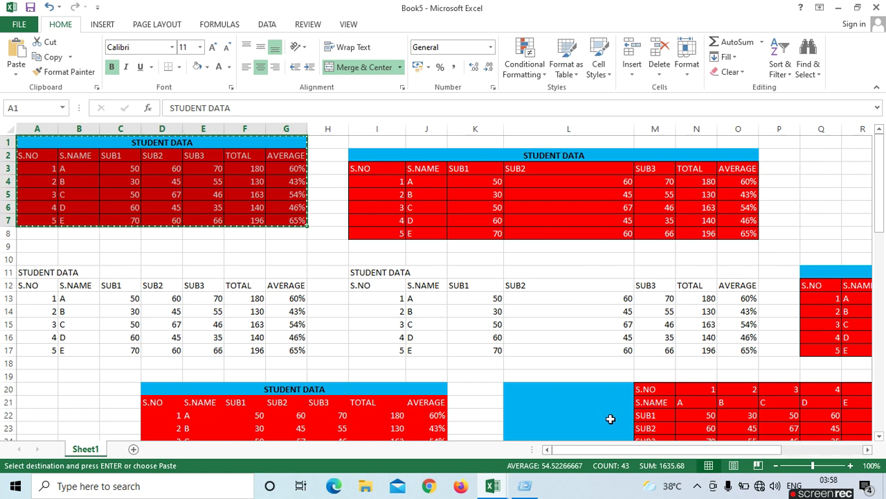
scroll(667, 392, "down", 14)
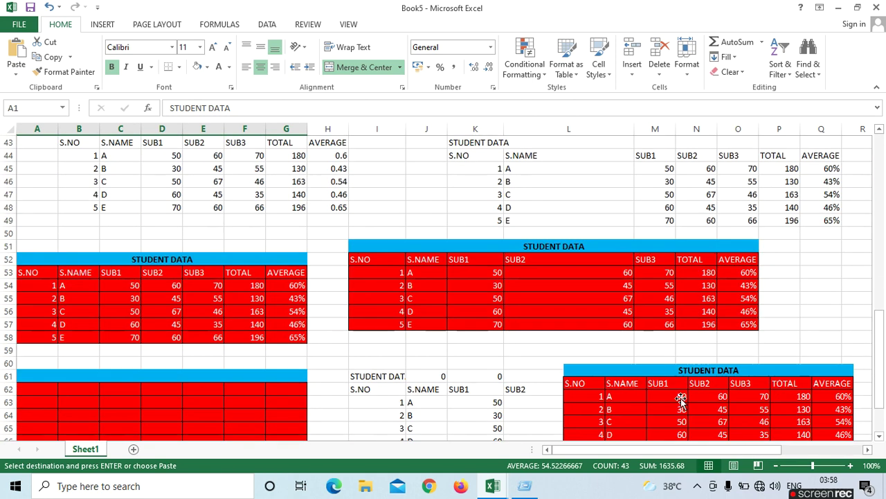
scroll(681, 399, "down", 12)
scroll(681, 416, "up", 4)
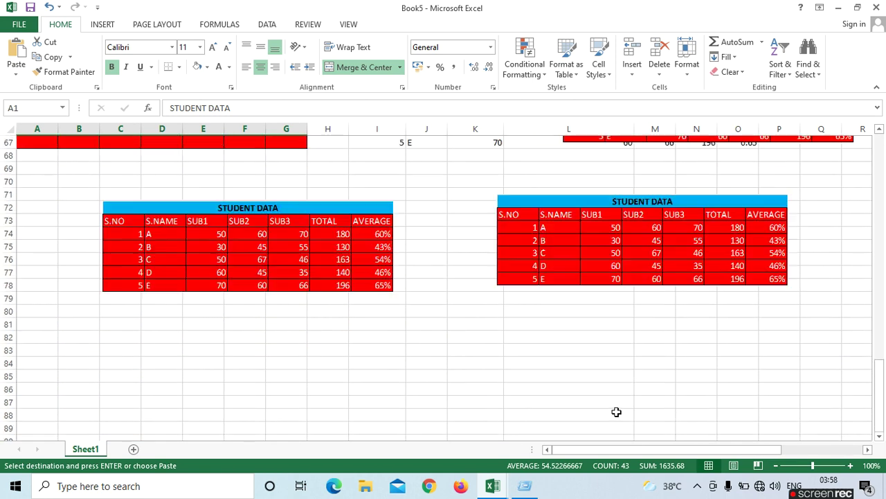
double_click(574, 222)
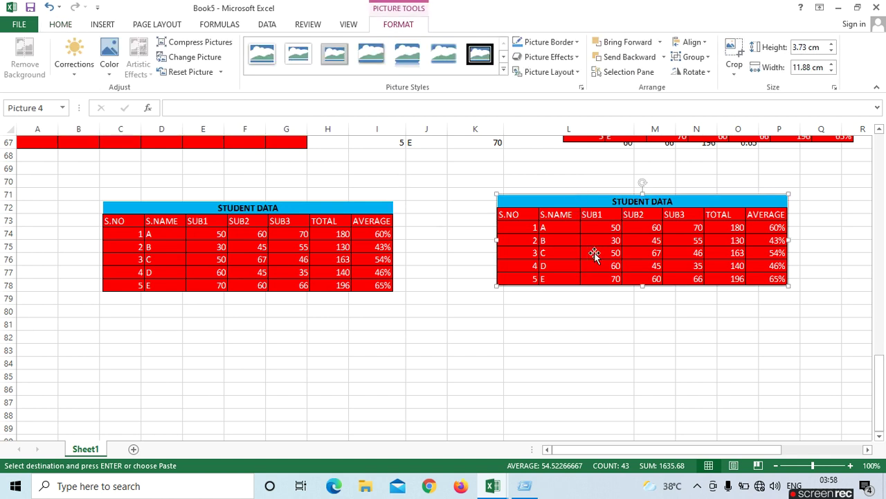
scroll(588, 254, "up", 5)
left_click(667, 258)
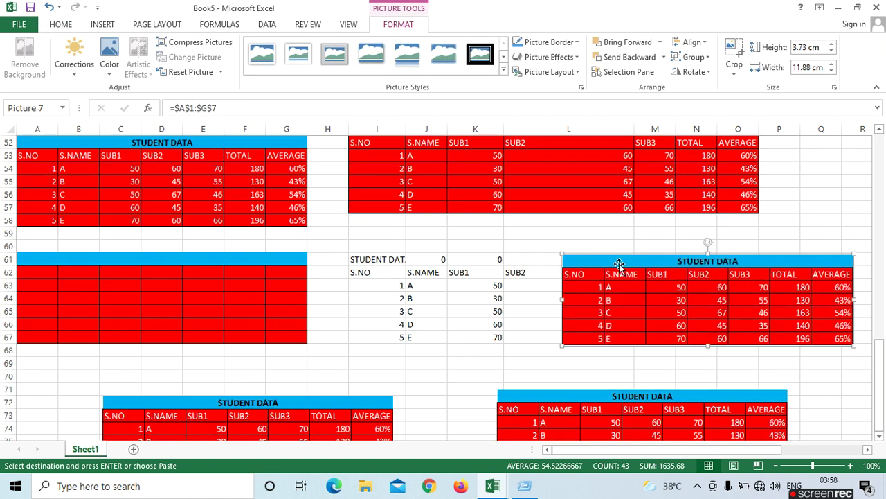
key("Escape")
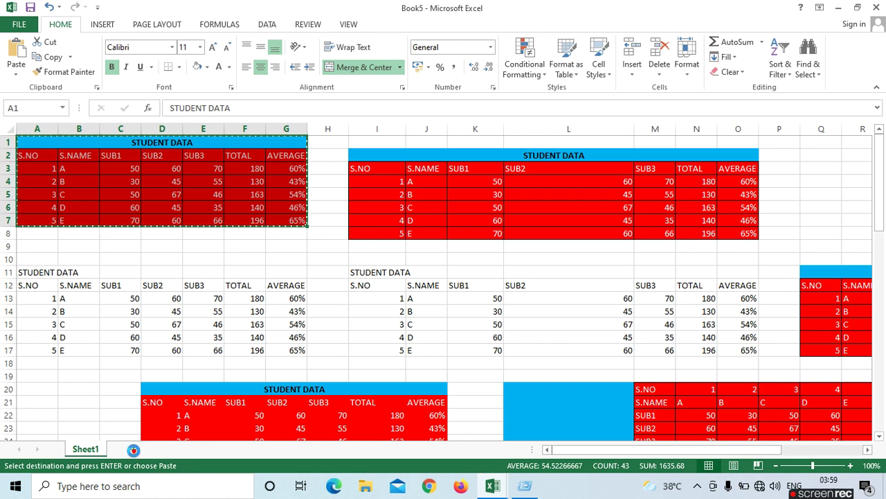
Step: Add a new worksheet and paste the copied STUDENT DATA table at A1
left_click(133, 448)
key("ctrl+v")
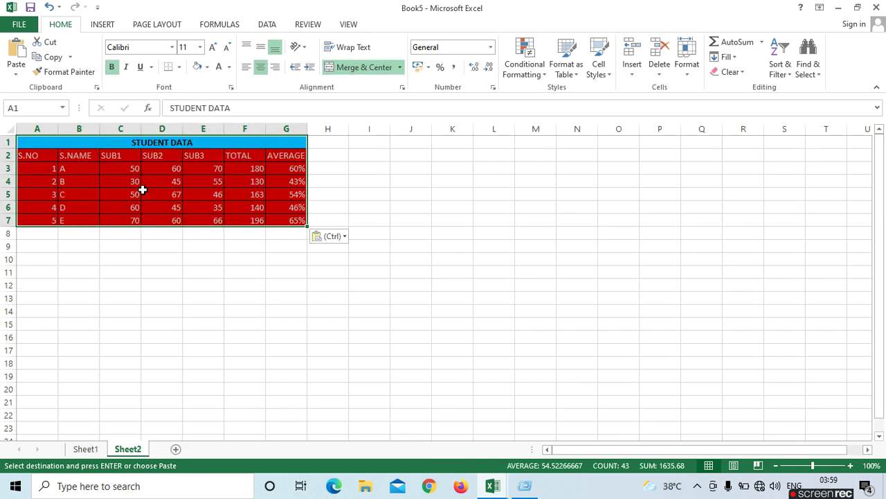
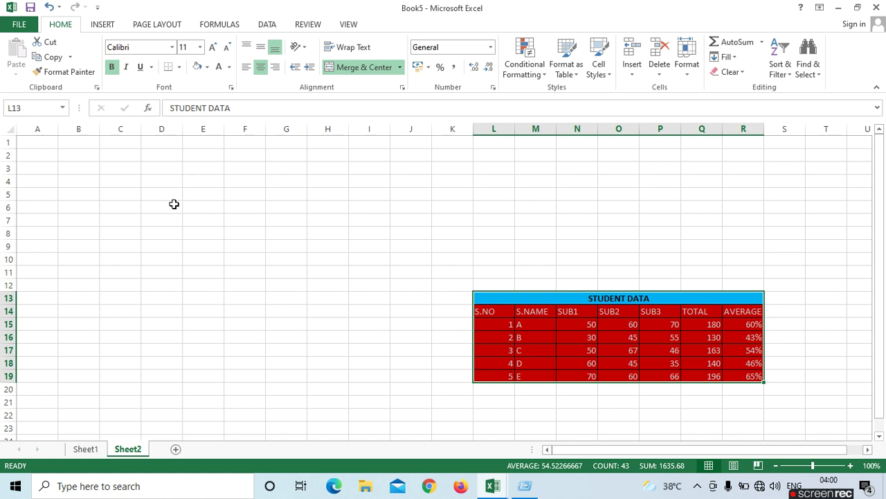
Step: Undo the table's move to L13, and cut the table from A1:G7 and paste it at K9
key("ctrl+z")
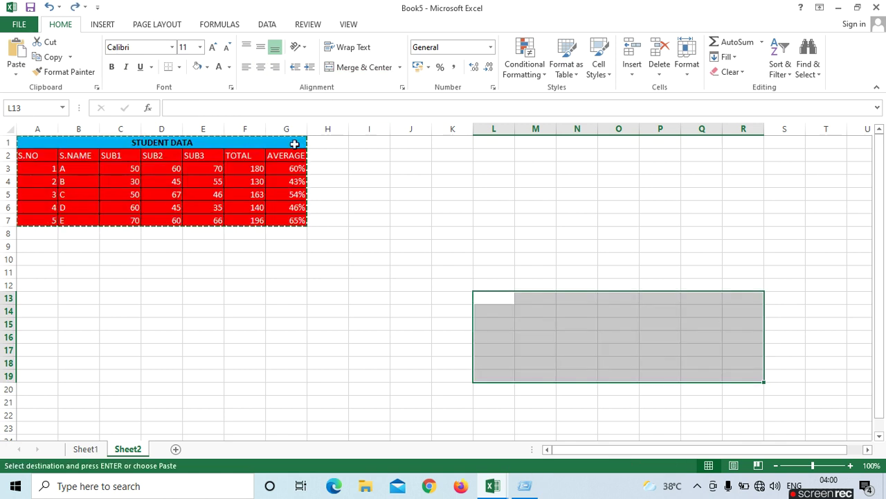
left_click(453, 195)
left_click_drag(17, 143, 291, 220)
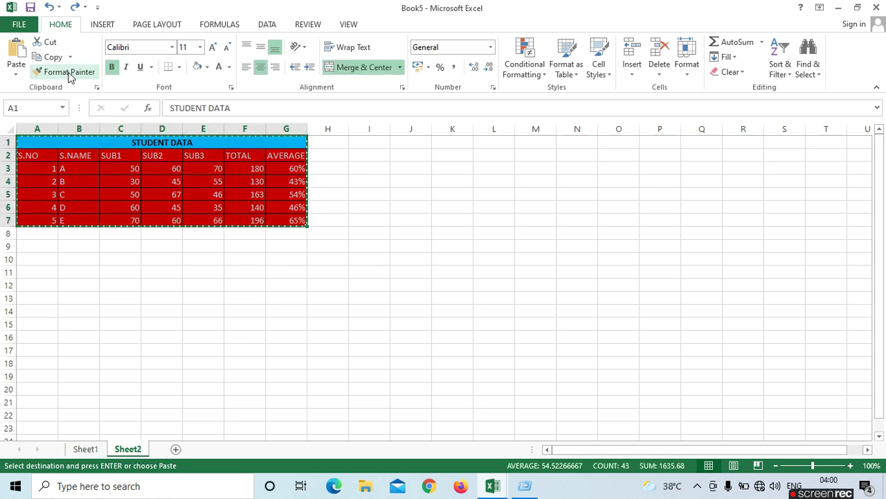
left_click(471, 245)
key("ctrl+v")
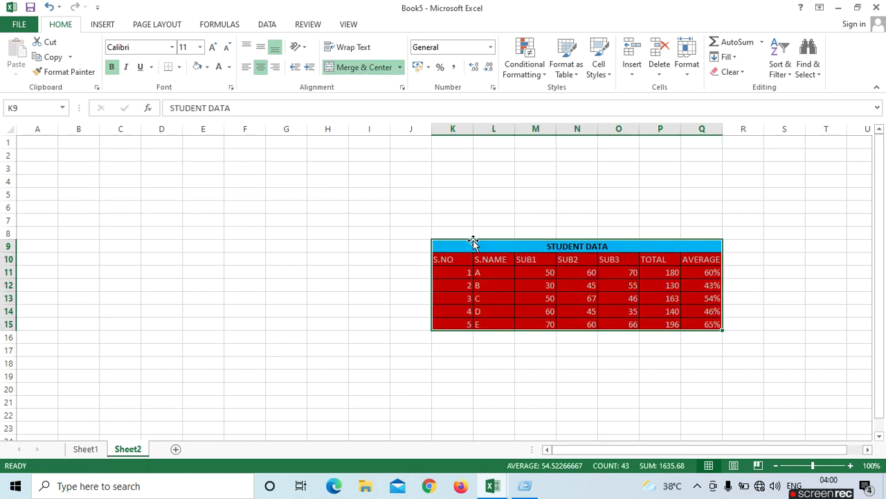
Step: Copy the STUDENT DATA table K9:Q15 as a picture, using the As shown on screen appearance and Picture format
left_click(71, 58)
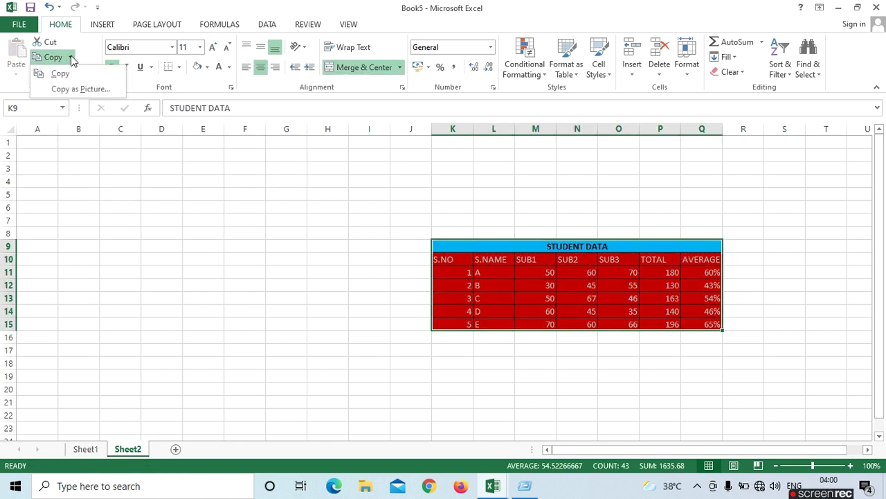
left_click(83, 88)
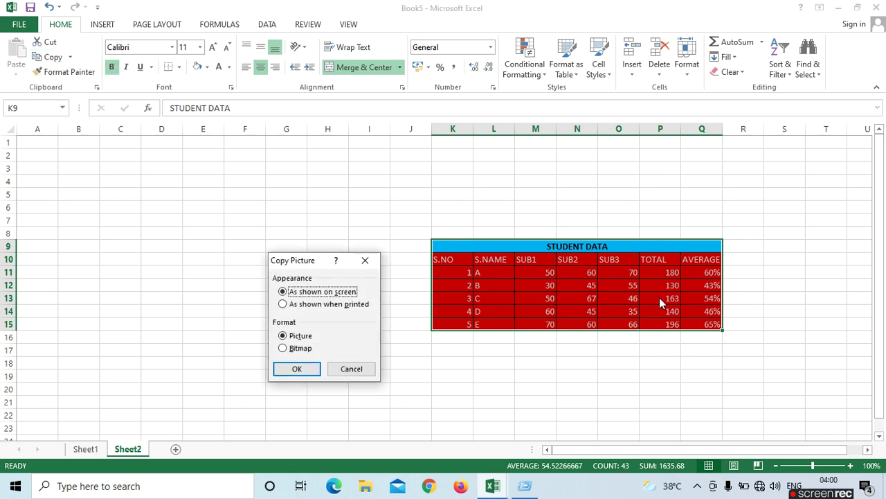
left_click(298, 369)
left_click(415, 295)
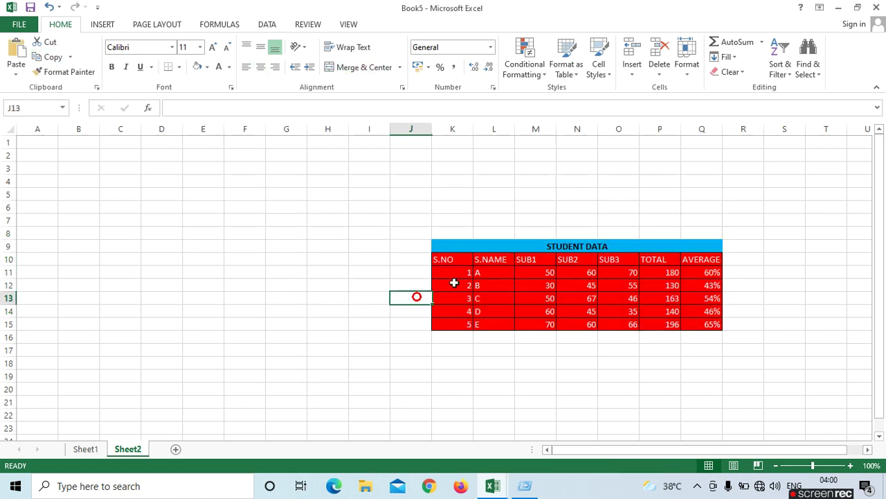
left_click(483, 242)
Step: Copy the blank formatting of cell C4 onto C8:C9 with Format Painter
left_click(122, 182)
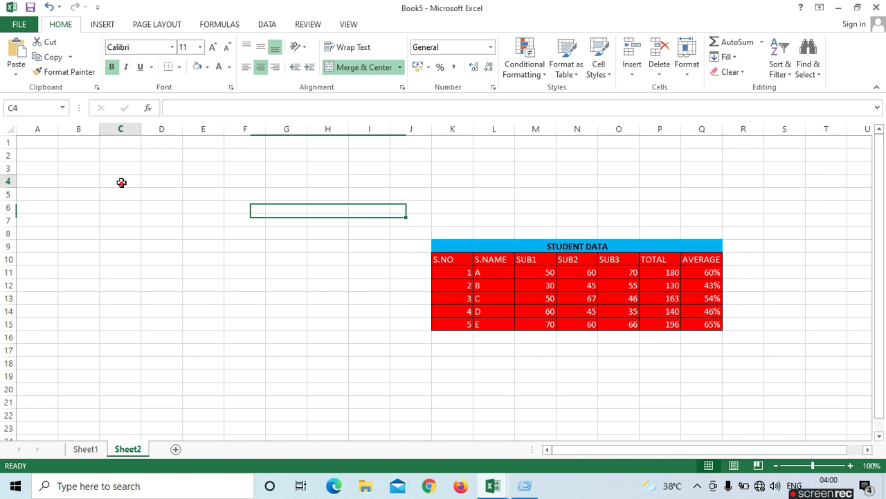
left_click(81, 72)
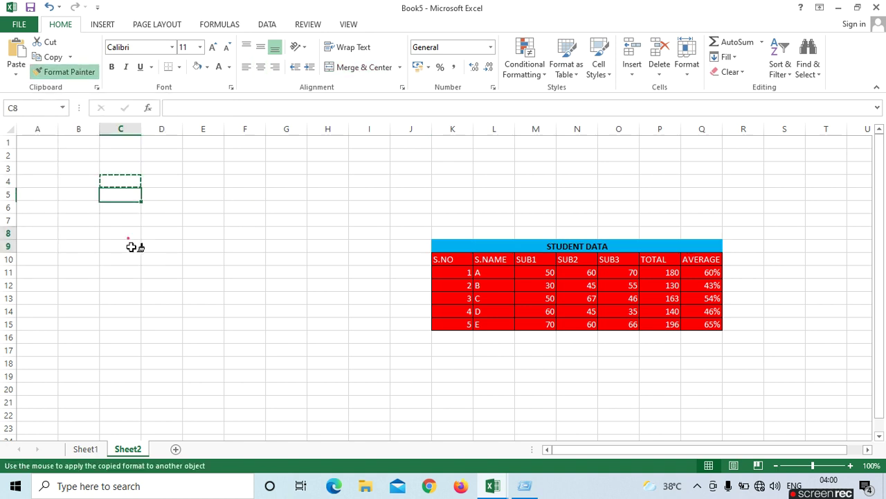
left_click_drag(121, 233, 122, 246)
left_click(235, 233)
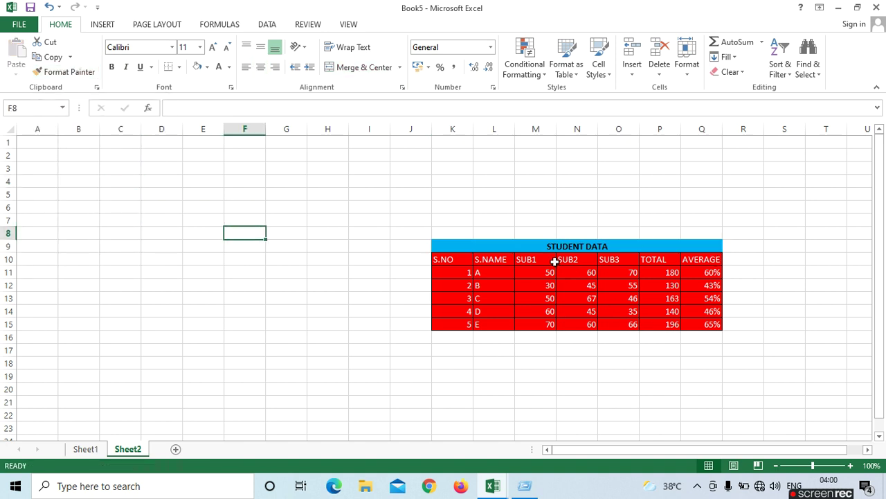
left_click(529, 247)
left_click_drag(529, 246, 233, 250)
left_click(538, 397)
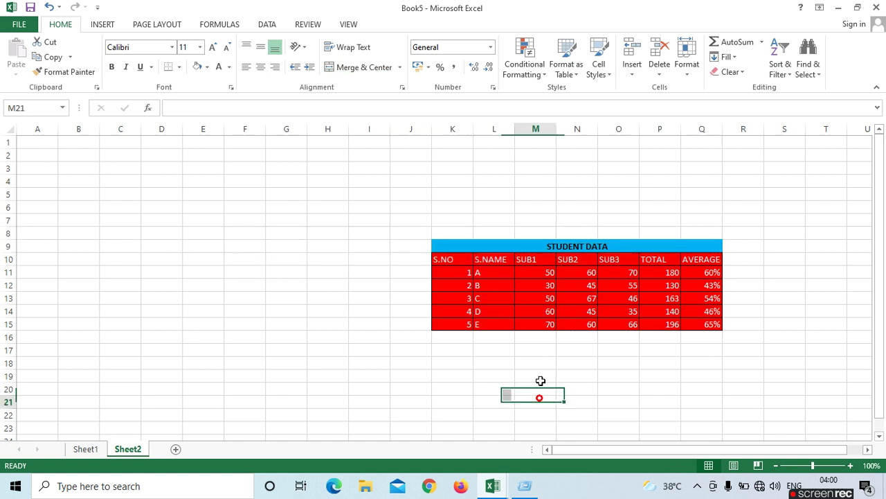
left_click(467, 243)
left_click_drag(491, 247, 648, 324)
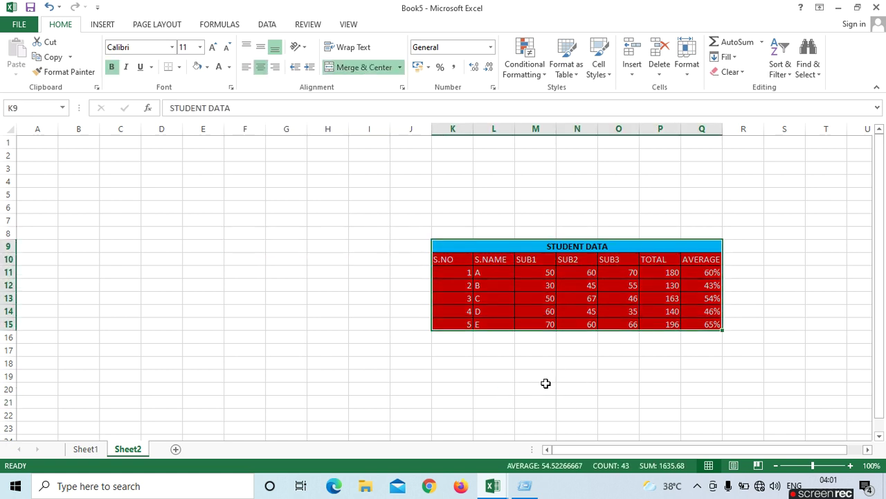
left_click(546, 385)
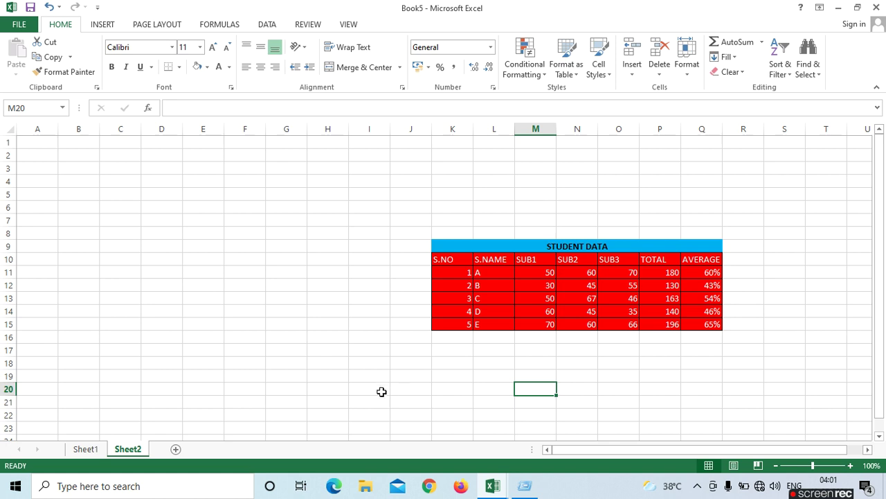
scroll(468, 331, "down", 3)
scroll(410, 275, "up", 2)
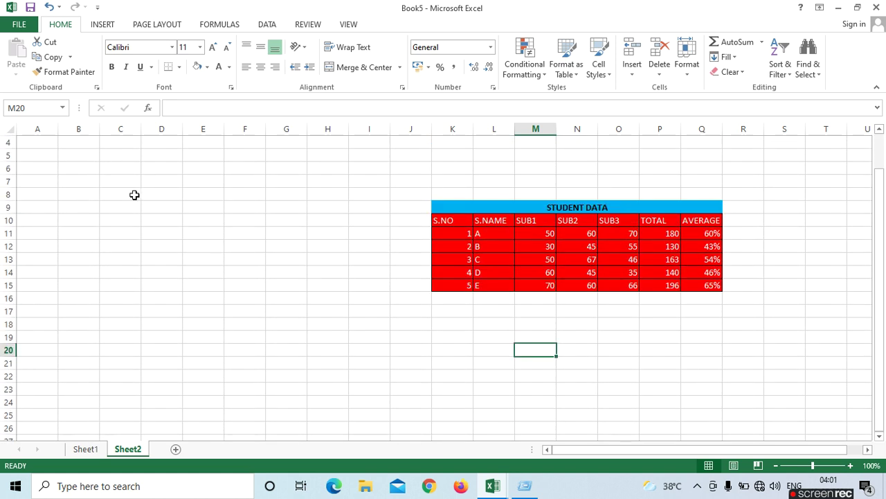
left_click(132, 194)
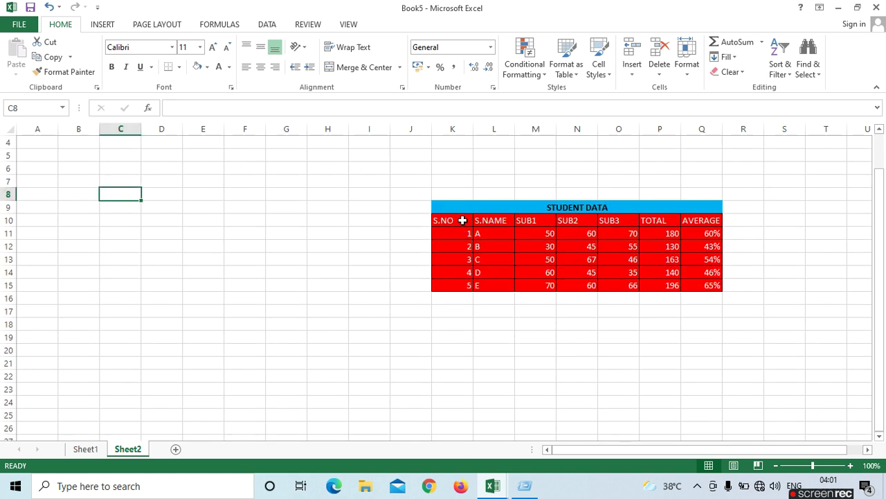
left_click_drag(459, 223, 457, 277)
left_click(485, 206)
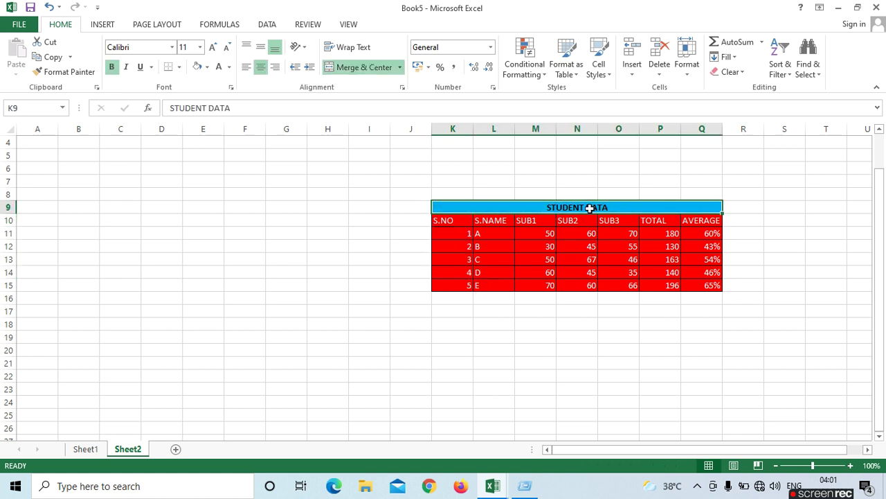
left_click_drag(168, 229, 246, 313)
left_click(367, 333)
left_click_drag(238, 208, 244, 288)
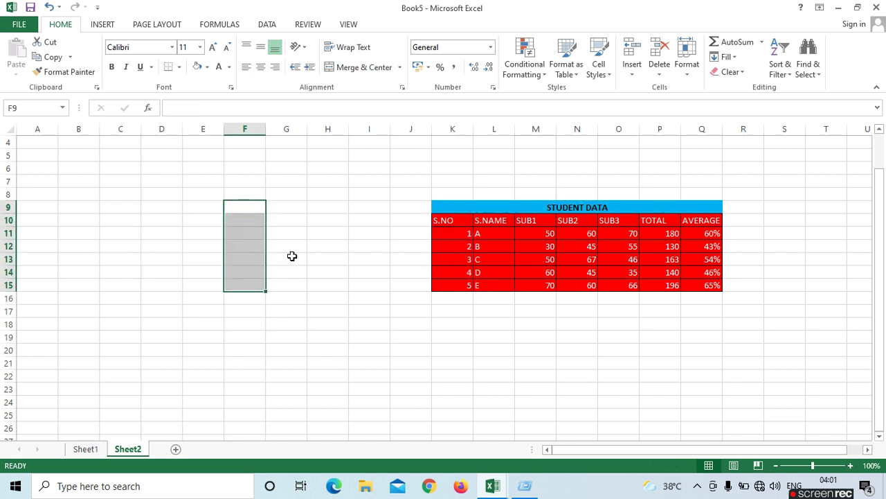
left_click(359, 225)
Step: Copy the STUDENT DATA title's formatting onto the empty range D7:E12 with Format Painter
left_click(457, 207)
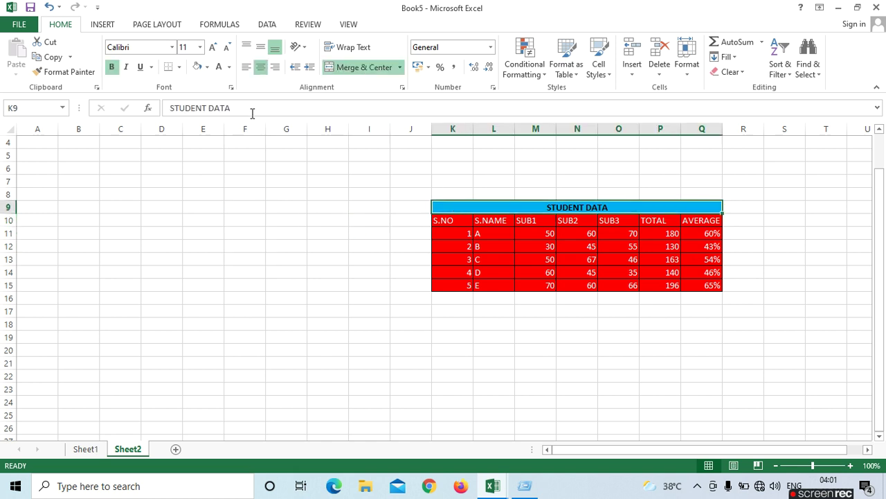
left_click(69, 72)
mouse_move(150, 181)
left_mouse_down()
mouse_move(188, 196)
mouse_move(216, 245)
left_mouse_up()
left_click(329, 234)
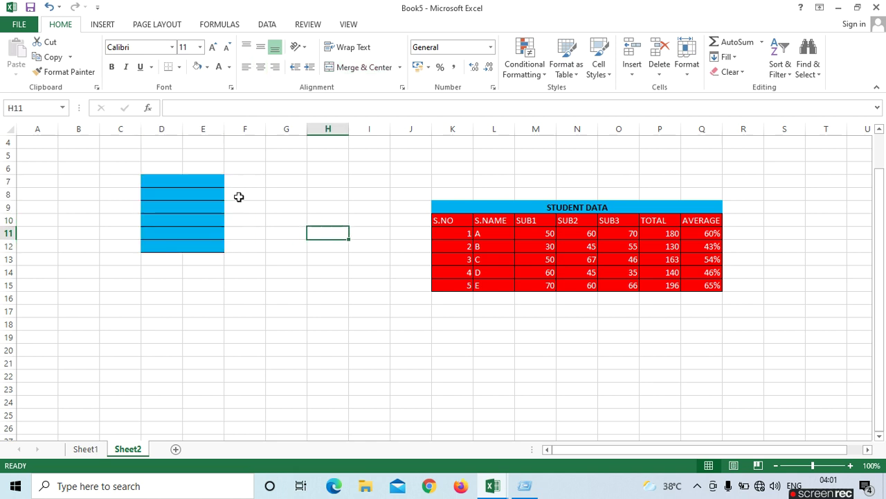
Step: Clear the blue formatting around D7:E12 by painting the blank format of H6:I10 over it
left_click_drag(130, 159, 267, 259)
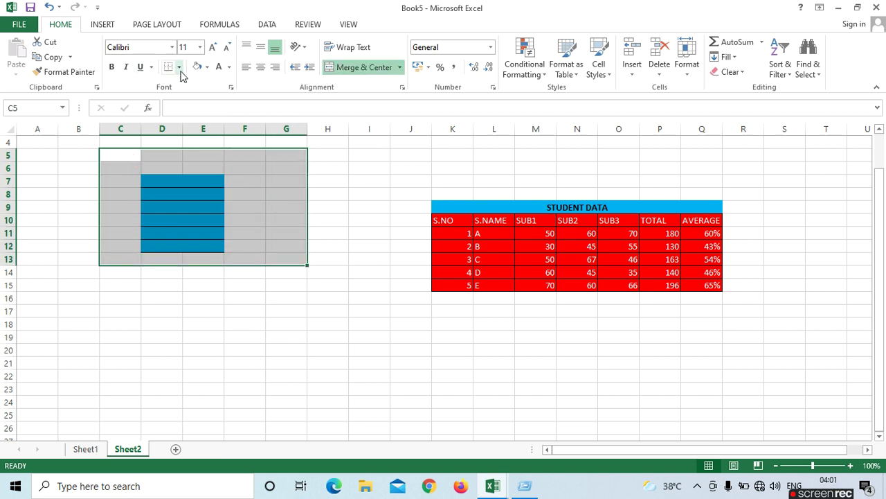
left_click_drag(344, 169, 372, 224)
left_click(64, 71)
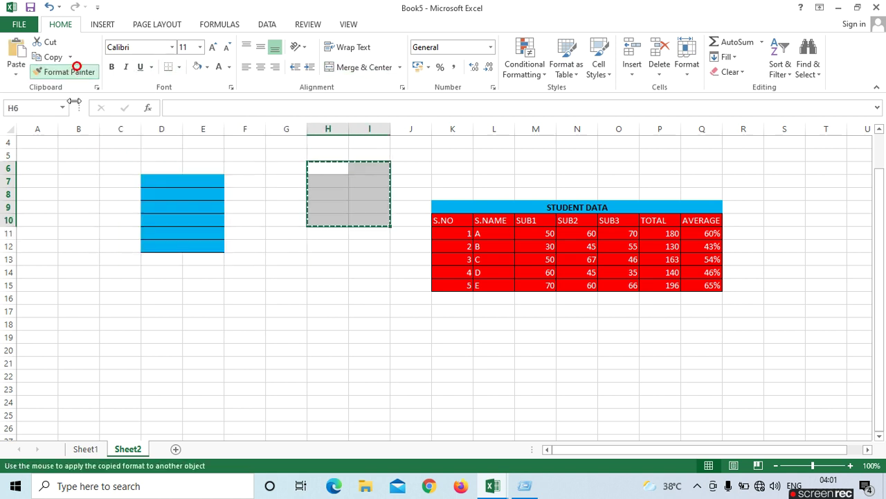
mouse_move(95, 158)
left_mouse_down()
mouse_move(231, 261)
mouse_move(261, 297)
left_mouse_up()
left_click(452, 336)
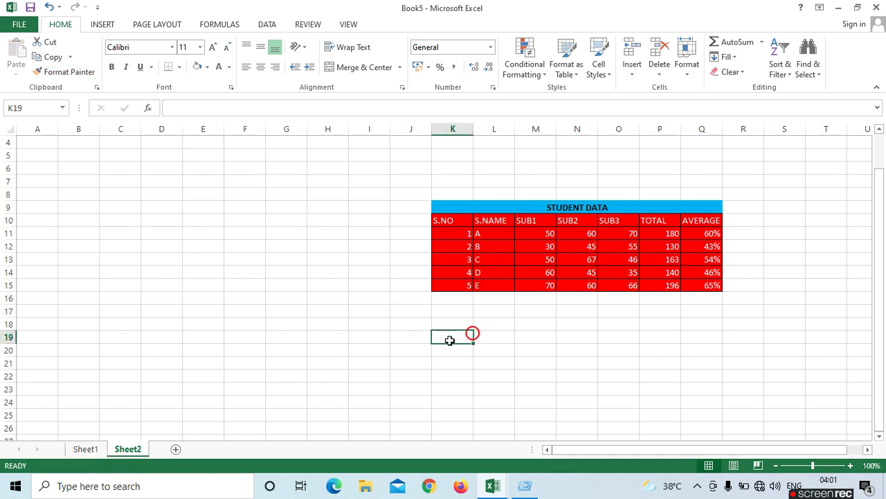
Step: Copy the formatting of J7:S20, including the STUDENT DATA table, onto the empty range A7:F15 with Format Painter
left_click(454, 208)
mouse_move(416, 181)
left_mouse_down()
mouse_move(629, 301)
mouse_move(785, 349)
left_mouse_up()
left_click(64, 71)
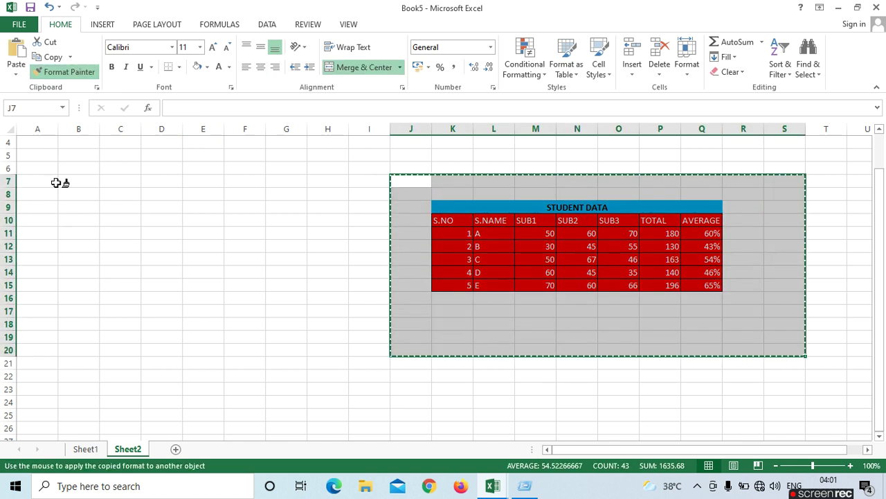
left_click_drag(57, 178, 229, 288)
left_click(374, 348)
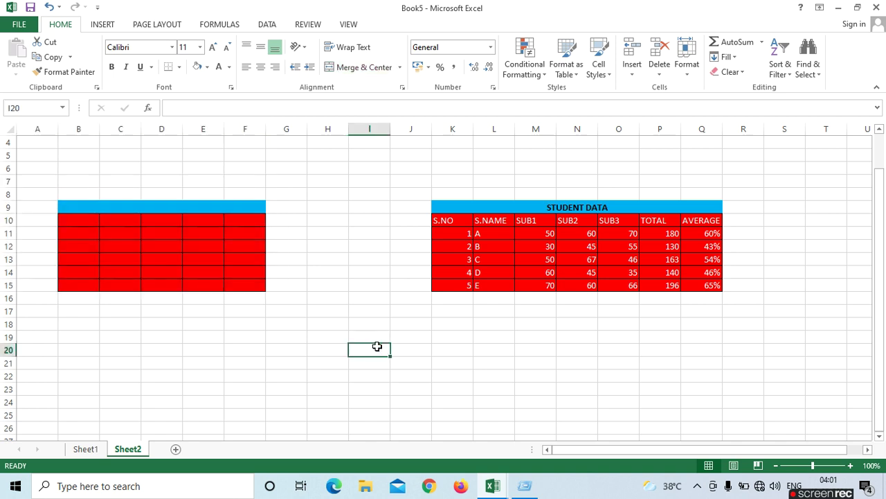
Step: Remove the copied table formatting by painting the blank format of H19 over A7:G18
left_click_drag(45, 181, 239, 312)
left_click(345, 338)
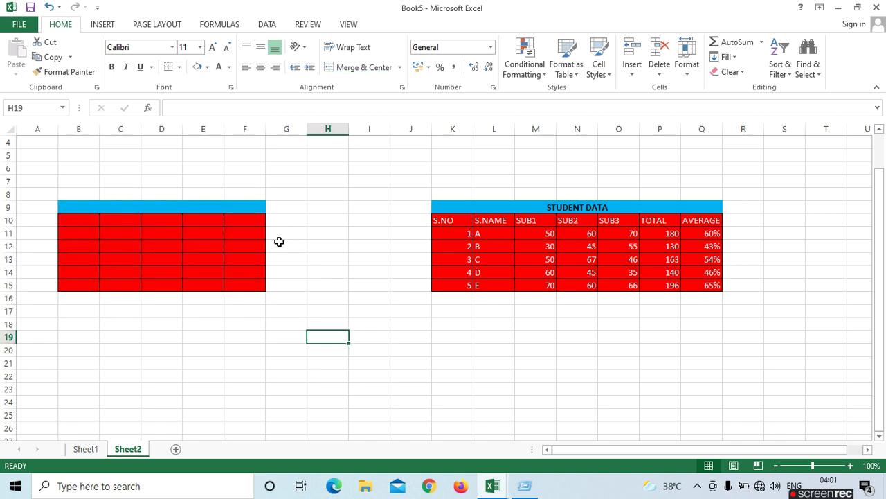
left_click(84, 73)
left_click_drag(47, 182, 270, 319)
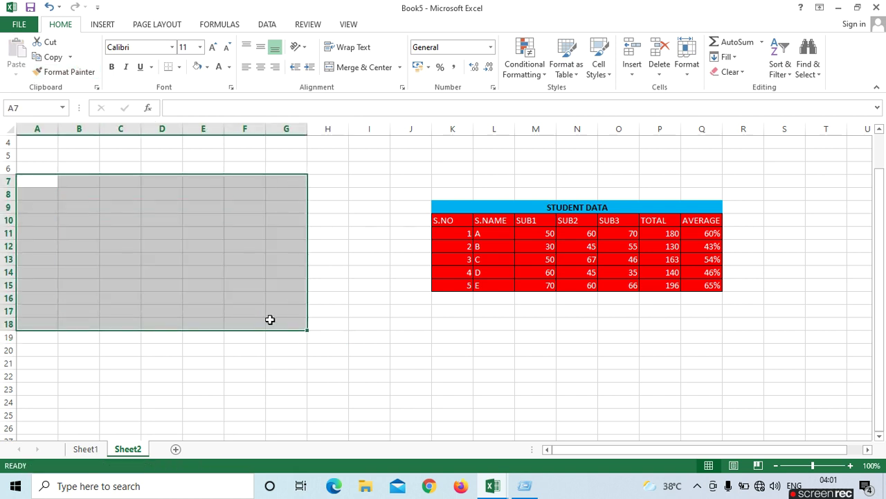
left_click(471, 364)
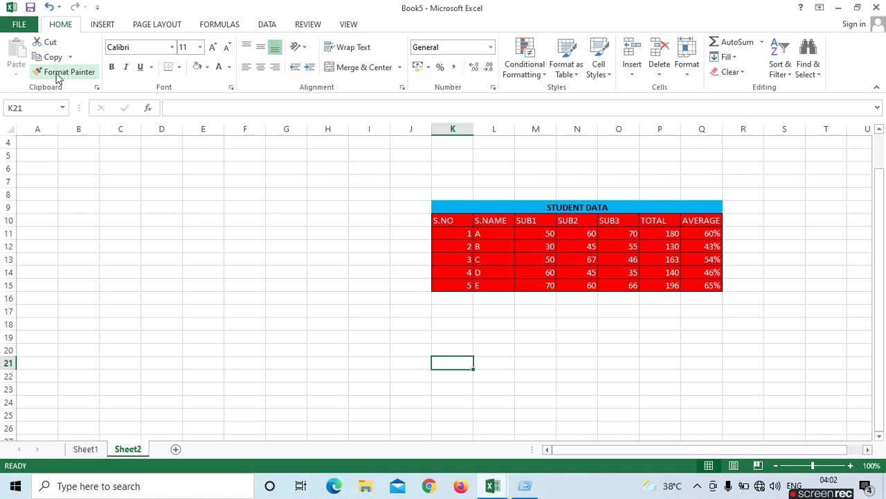
left_click(309, 295)
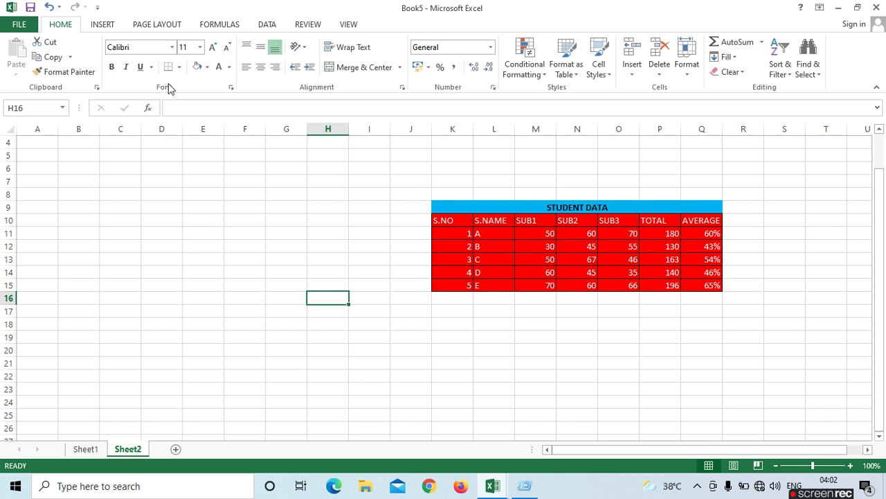
left_click(698, 485)
left_click(671, 460)
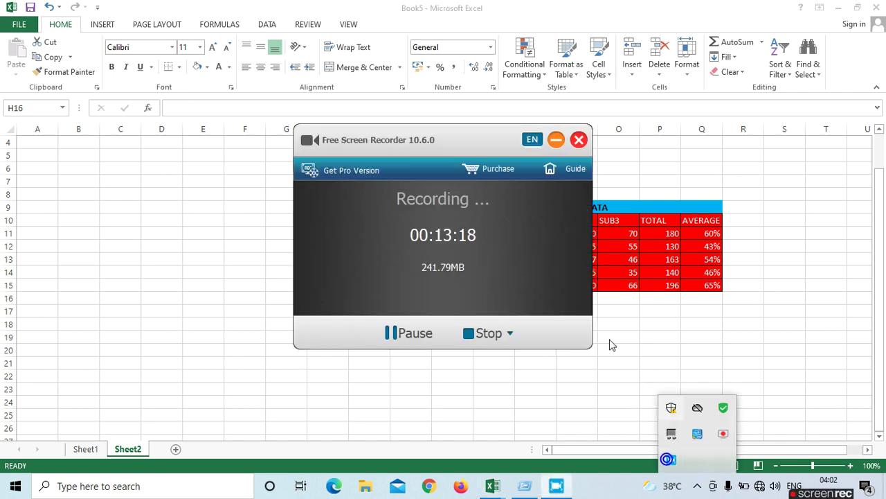